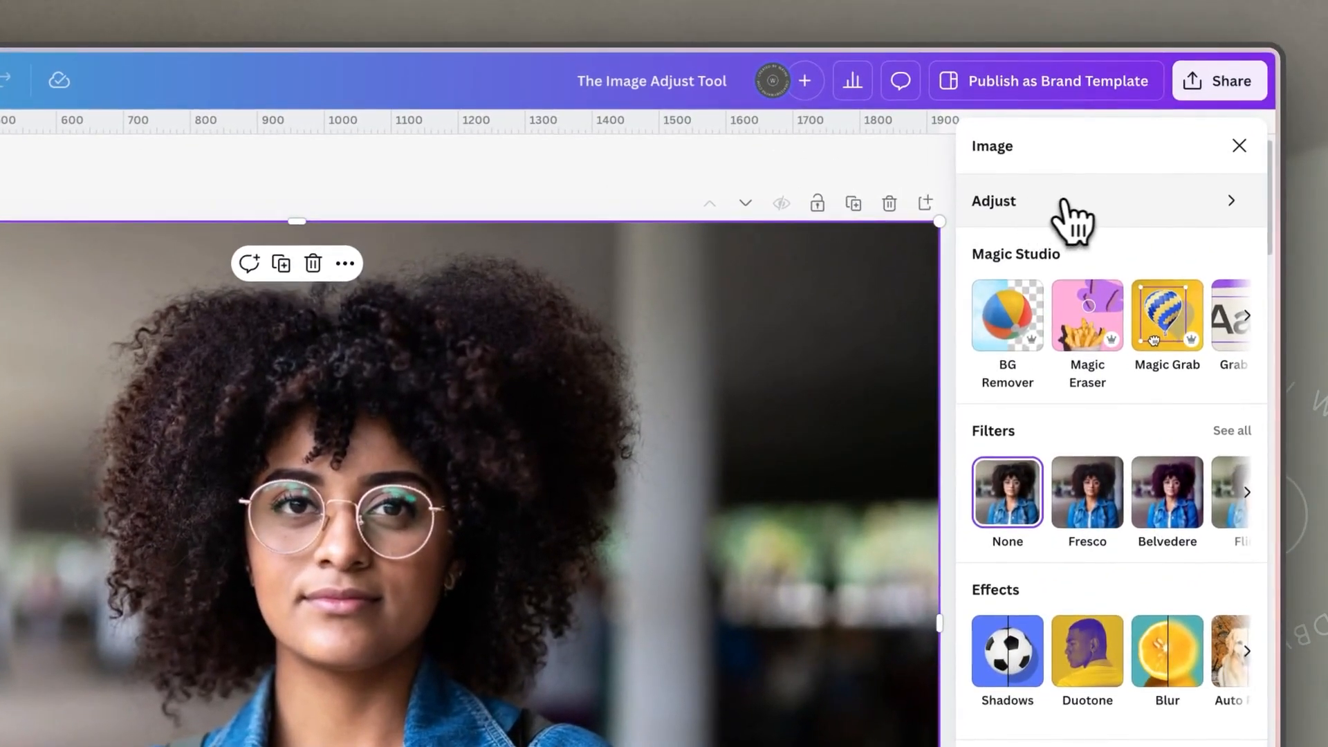
Open the Adjust settings for the page 1 portrait, look through them, and auto-adjust the image.
{"action": "left_click", "coordinate": [1058, 202]}
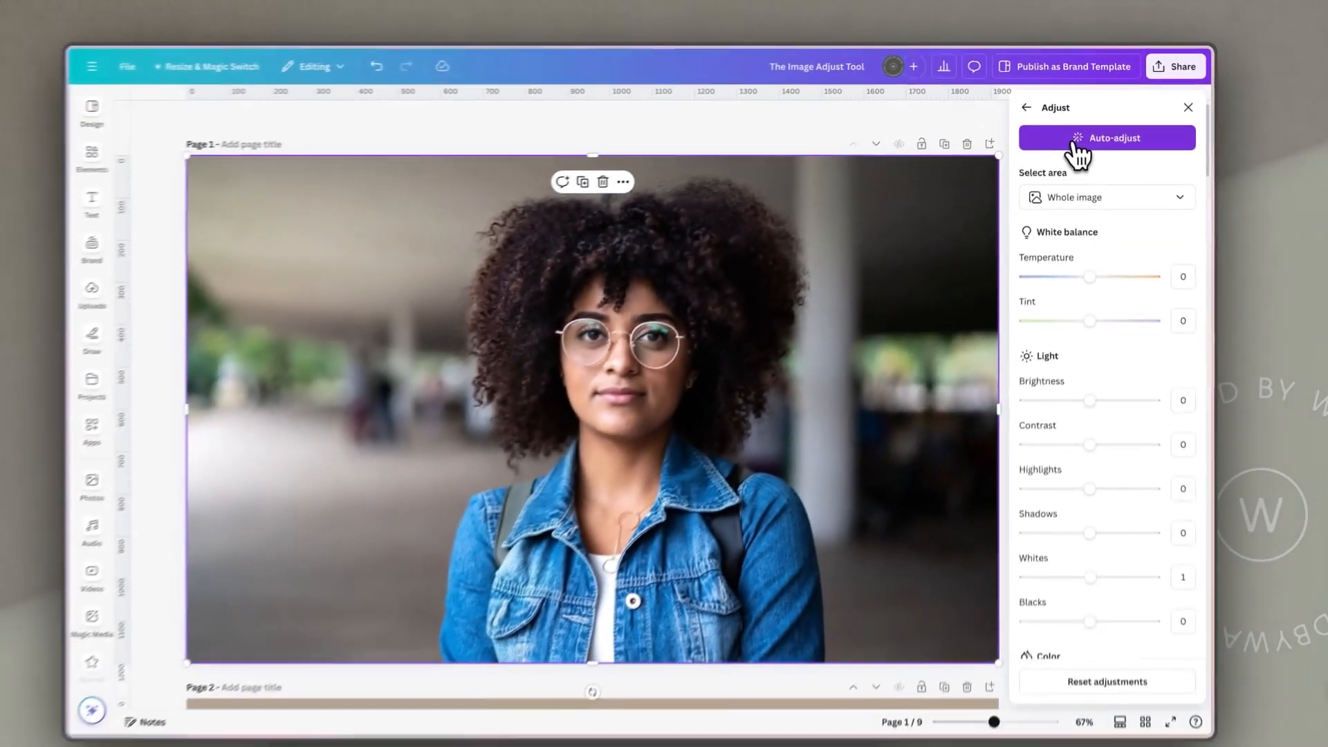
{"action": "scroll", "coordinate": [1152, 394], "scroll_direction": "down", "scroll_amount": 5}
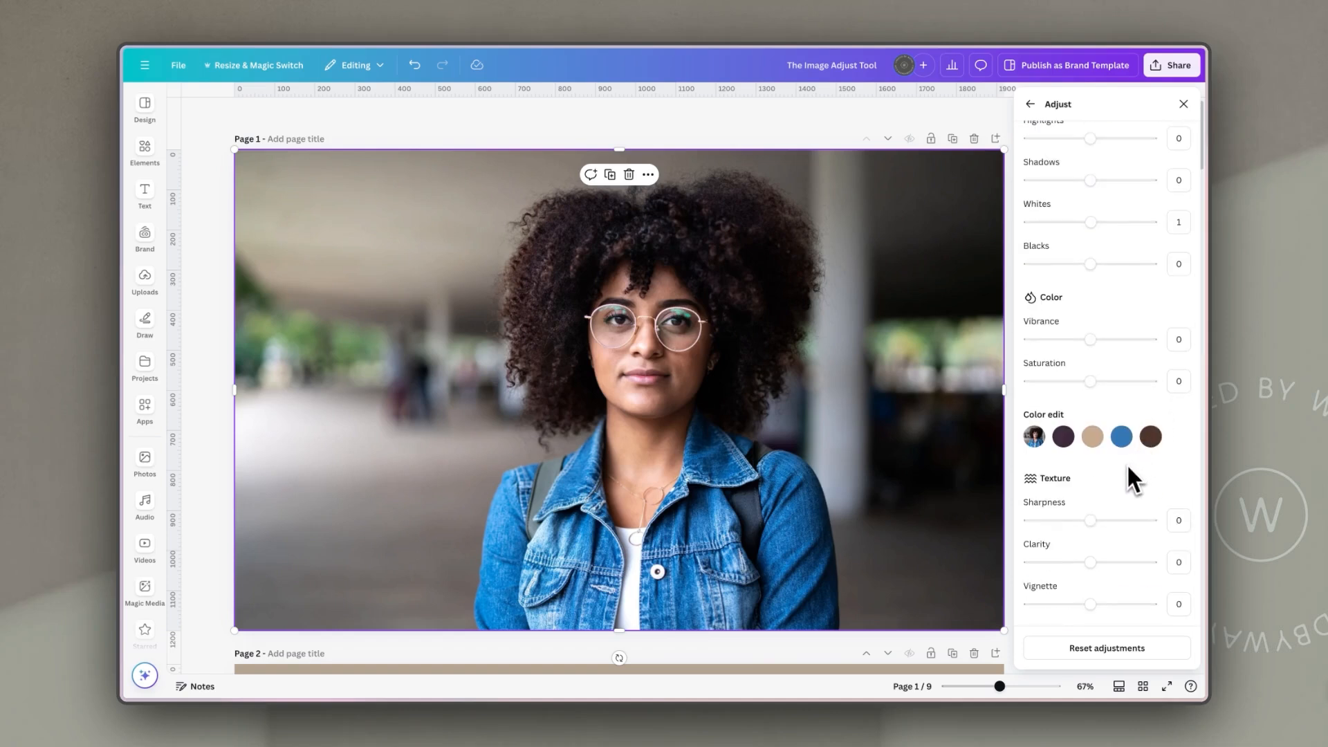
{"action": "scroll", "coordinate": [1130, 468], "scroll_direction": "up", "scroll_amount": 5}
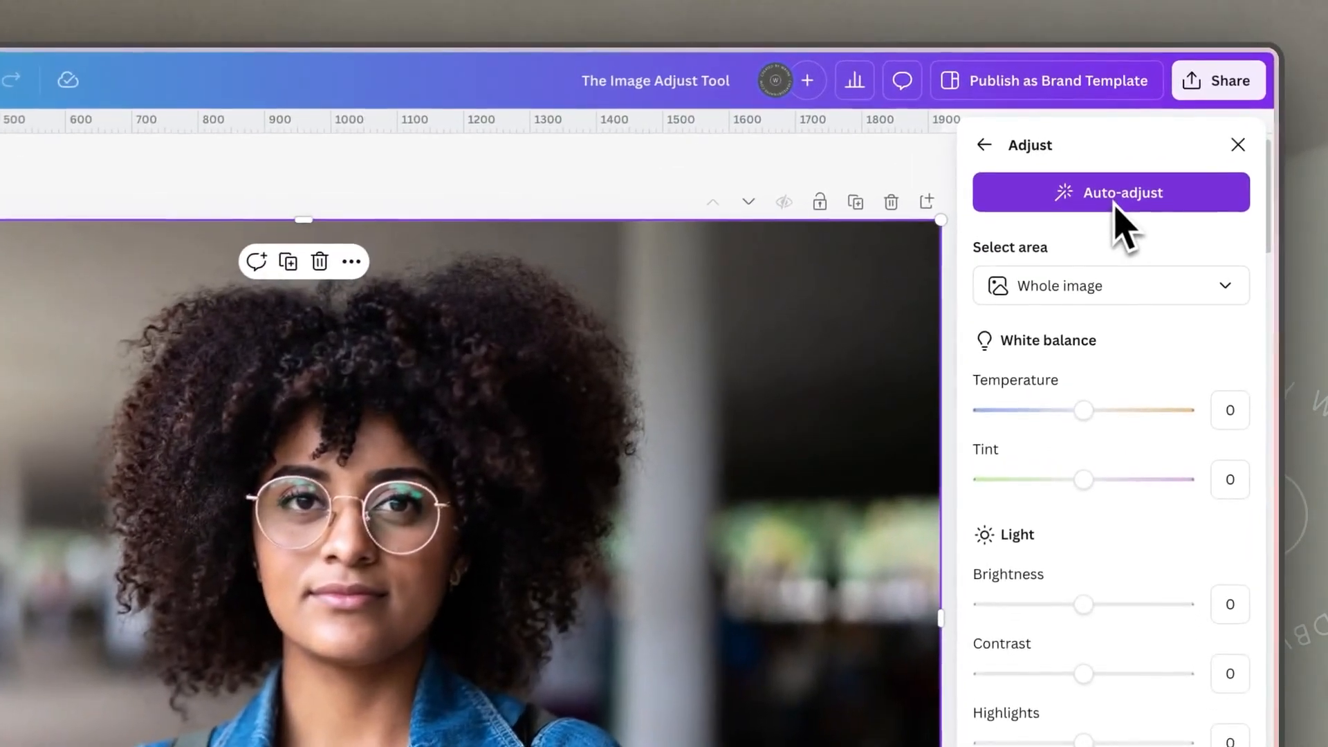
{"action": "left_click", "coordinate": [1121, 197]}
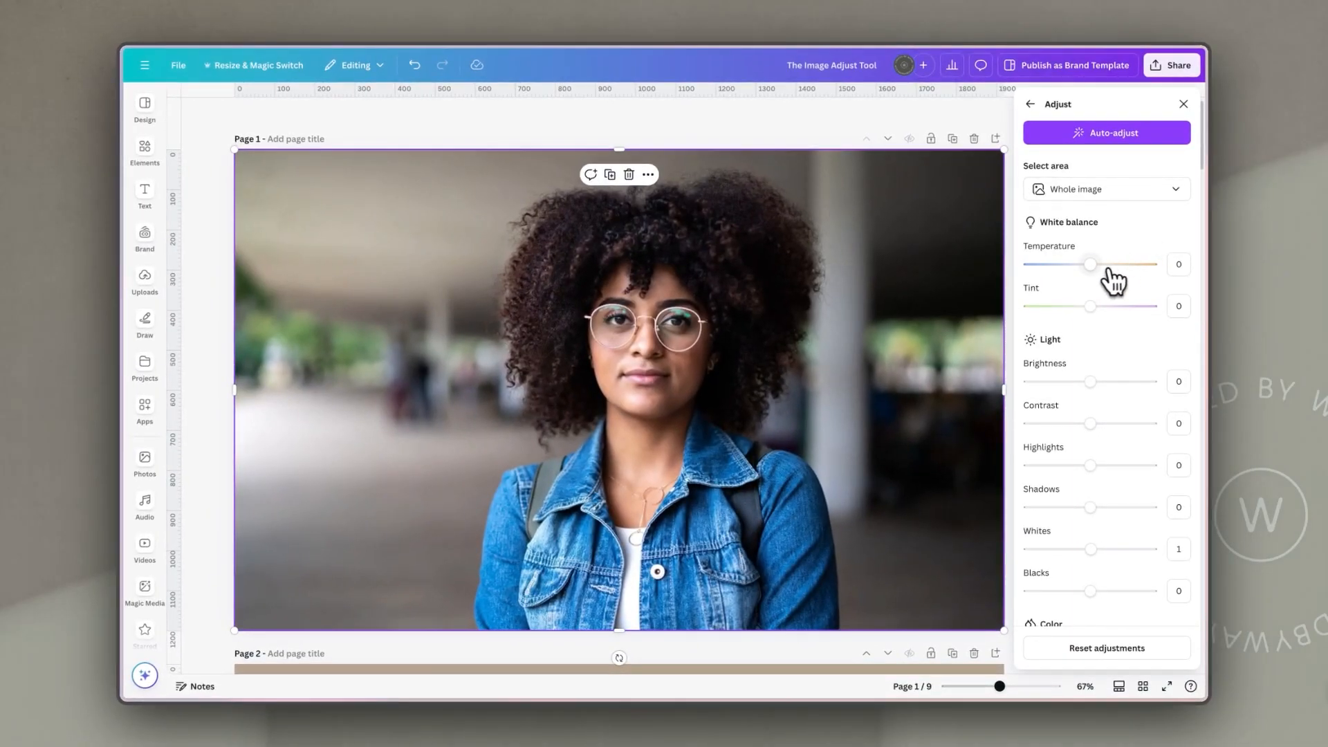
Try out the temperature, brightness, contrast, shadows and whites adjustments on the portrait, and set highlights to 0.
{"action": "mouse_move", "coordinate": [1088, 267]}
{"action": "left_mouse_down"}
{"action": "mouse_move", "coordinate": [1028, 270]}
{"action": "mouse_move", "coordinate": [1148, 268]}
{"action": "mouse_move", "coordinate": [1092, 275]}
{"action": "left_mouse_up"}
{"action": "scroll", "coordinate": [1162, 337], "scroll_direction": "down", "scroll_amount": 3}
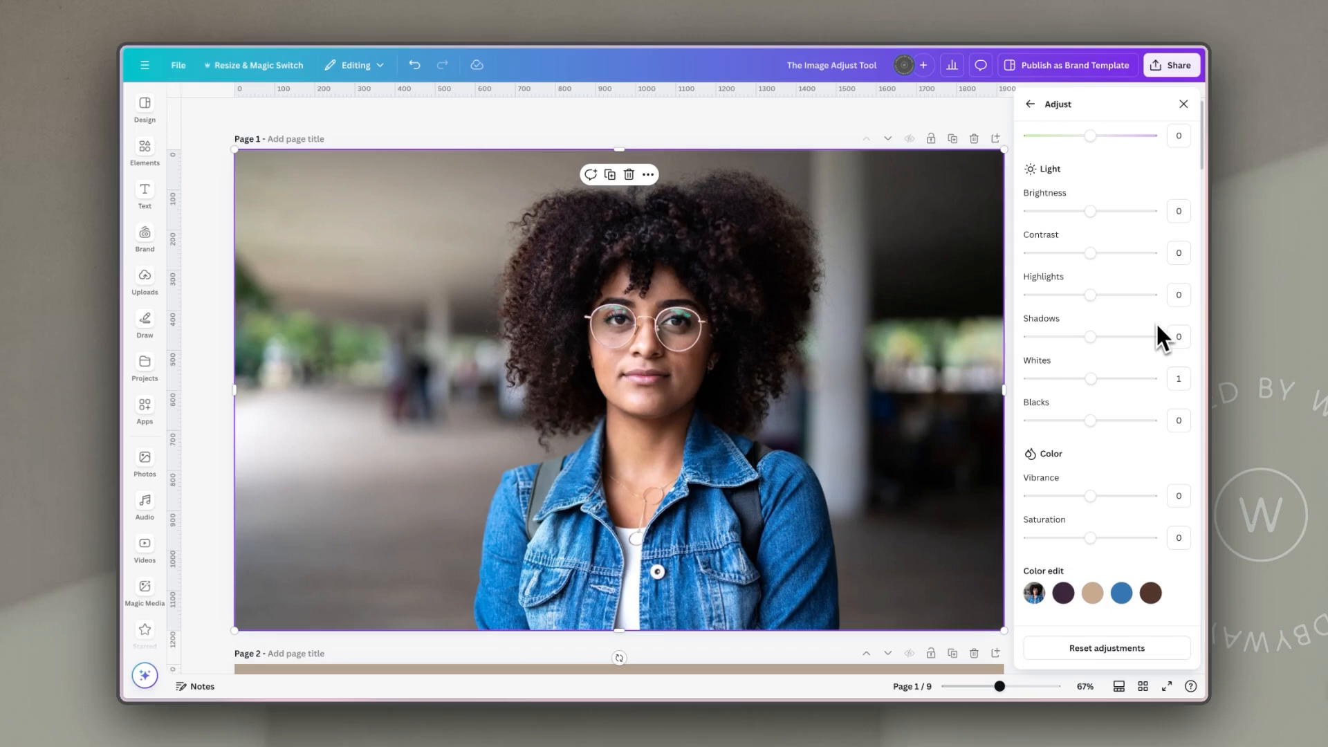
{"action": "mouse_move", "coordinate": [1090, 211]}
{"action": "left_mouse_down"}
{"action": "mouse_move", "coordinate": [1123, 211]}
{"action": "mouse_move", "coordinate": [1090, 211]}
{"action": "left_mouse_up"}
{"action": "mouse_move", "coordinate": [1095, 261]}
{"action": "left_mouse_down"}
{"action": "mouse_move", "coordinate": [1032, 253]}
{"action": "mouse_move", "coordinate": [1141, 255]}
{"action": "mouse_move", "coordinate": [1095, 262]}
{"action": "left_mouse_up"}
{"action": "mouse_move", "coordinate": [1091, 296]}
{"action": "left_mouse_down"}
{"action": "mouse_move", "coordinate": [1174, 300]}
{"action": "mouse_move", "coordinate": [1093, 303]}
{"action": "left_mouse_up"}
{"action": "mouse_move", "coordinate": [1092, 339]}
{"action": "left_mouse_down"}
{"action": "mouse_move", "coordinate": [1029, 339]}
{"action": "mouse_move", "coordinate": [1161, 338]}
{"action": "mouse_move", "coordinate": [1092, 336]}
{"action": "left_mouse_up"}
{"action": "left_click", "coordinate": [1176, 294]}
{"action": "type", "text": "0"}
{"action": "key", "text": "Return"}
{"action": "left_click_drag", "start_coordinate": [1094, 379], "coordinate": [1091, 425]}
Try out the saturation, vibrance, sharpness and clarity adjustments on the portrait.
{"action": "scroll", "coordinate": [1122, 447], "scroll_direction": "down", "scroll_amount": 3}
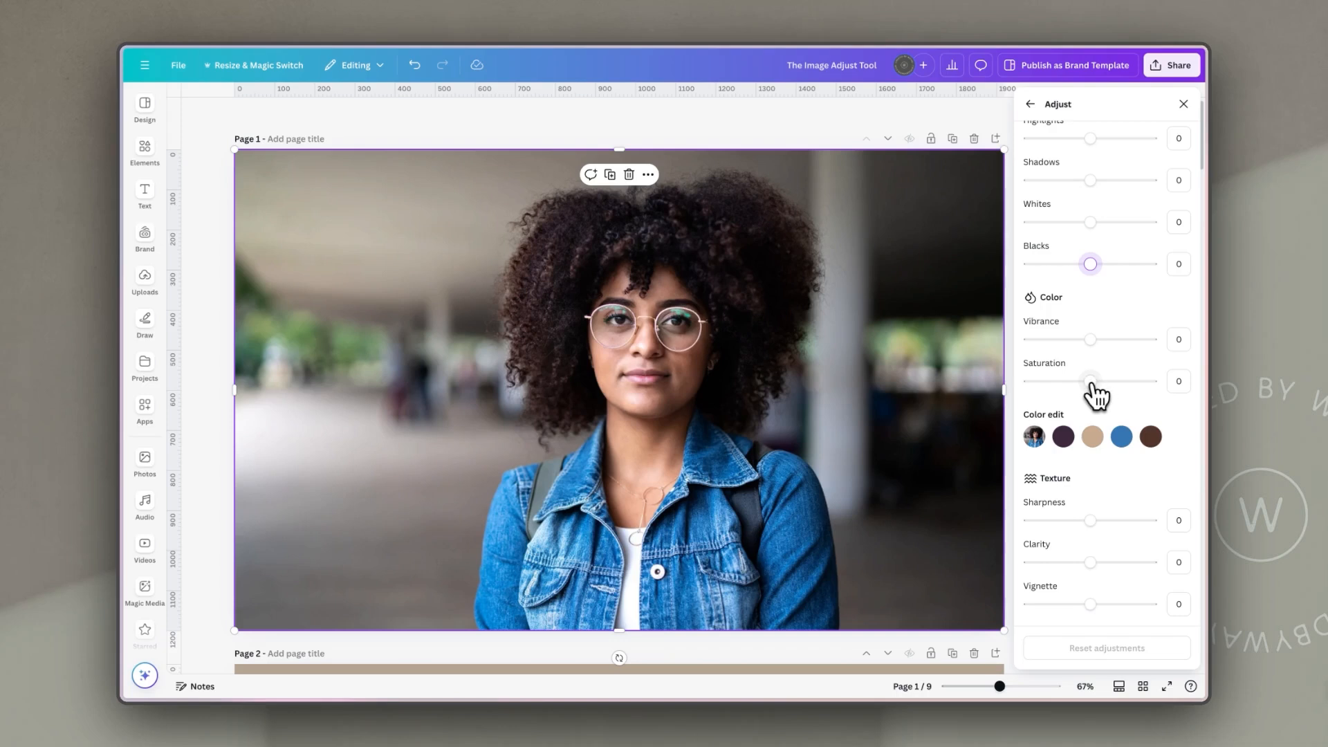
{"action": "mouse_move", "coordinate": [1092, 384]}
{"action": "left_mouse_down"}
{"action": "mouse_move", "coordinate": [1003, 387]}
{"action": "mouse_move", "coordinate": [1154, 400]}
{"action": "mouse_move", "coordinate": [1092, 390]}
{"action": "left_mouse_up"}
{"action": "mouse_move", "coordinate": [1092, 339]}
{"action": "left_mouse_down"}
{"action": "mouse_move", "coordinate": [1024, 338]}
{"action": "mouse_move", "coordinate": [1097, 350]}
{"action": "left_mouse_up"}
{"action": "mouse_move", "coordinate": [1096, 532]}
{"action": "left_mouse_down"}
{"action": "mouse_move", "coordinate": [1134, 532]}
{"action": "mouse_move", "coordinate": [1095, 534]}
{"action": "left_mouse_up"}
{"action": "mouse_move", "coordinate": [1093, 563]}
{"action": "left_mouse_down"}
{"action": "mouse_move", "coordinate": [1021, 562]}
{"action": "mouse_move", "coordinate": [1135, 590]}
{"action": "mouse_move", "coordinate": [1098, 585]}
{"action": "left_mouse_up"}
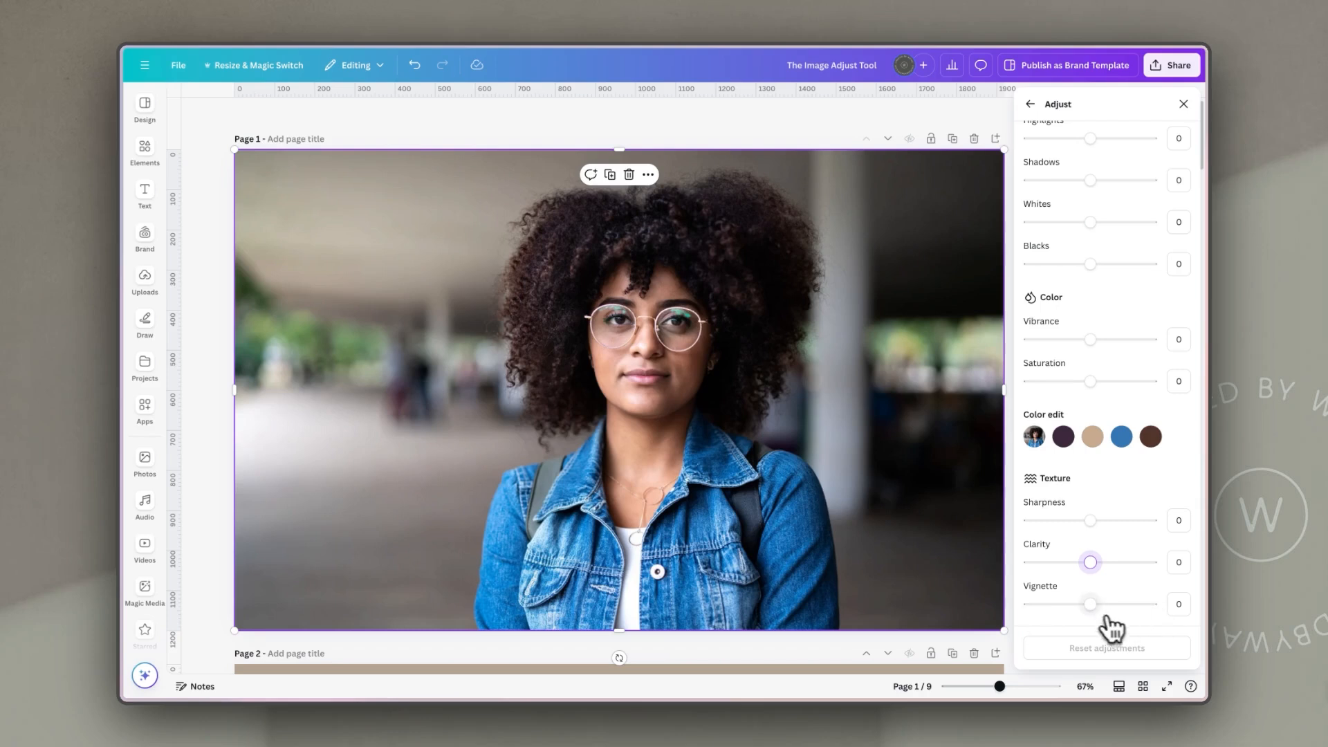
Try vignette values of -100 and 18 on the portrait and reset all its adjustments.
{"action": "left_click_drag", "start_coordinate": [1094, 607], "coordinate": [1022, 600]}
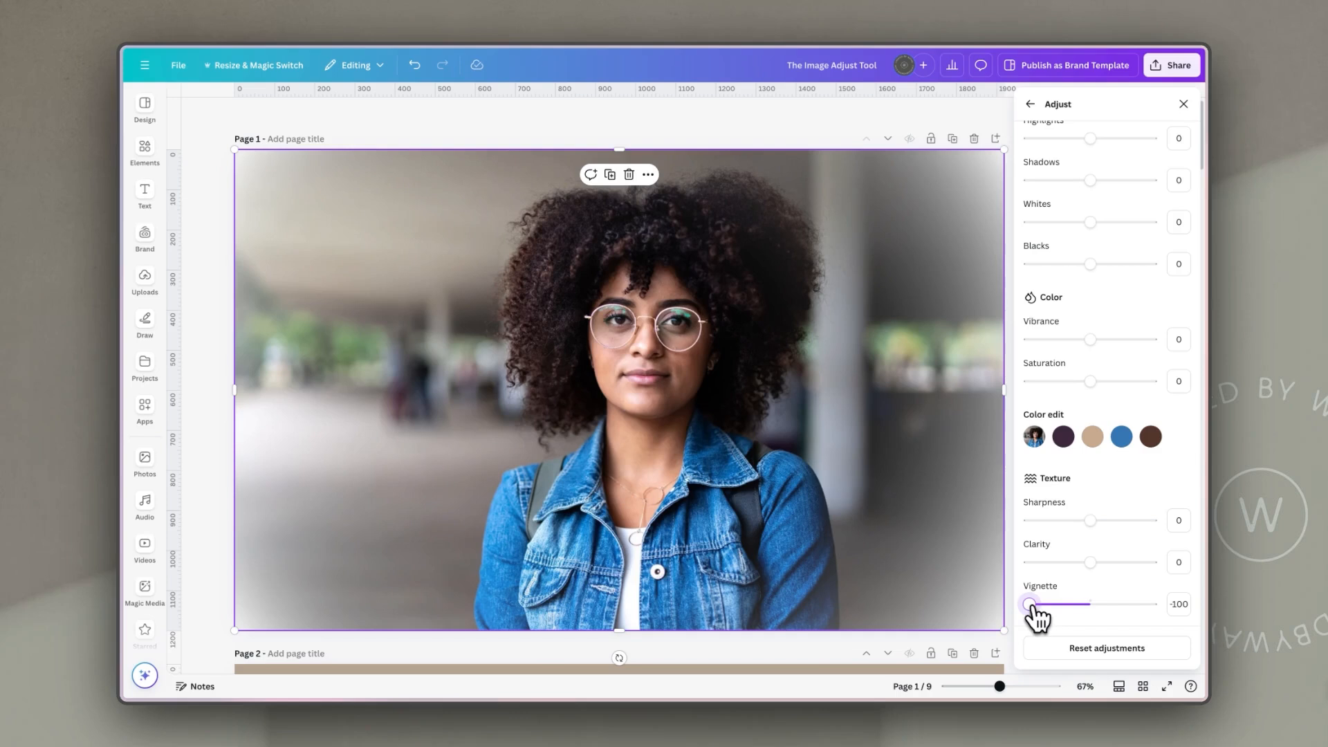
{"action": "left_click_drag", "start_coordinate": [1032, 607], "coordinate": [1104, 608]}
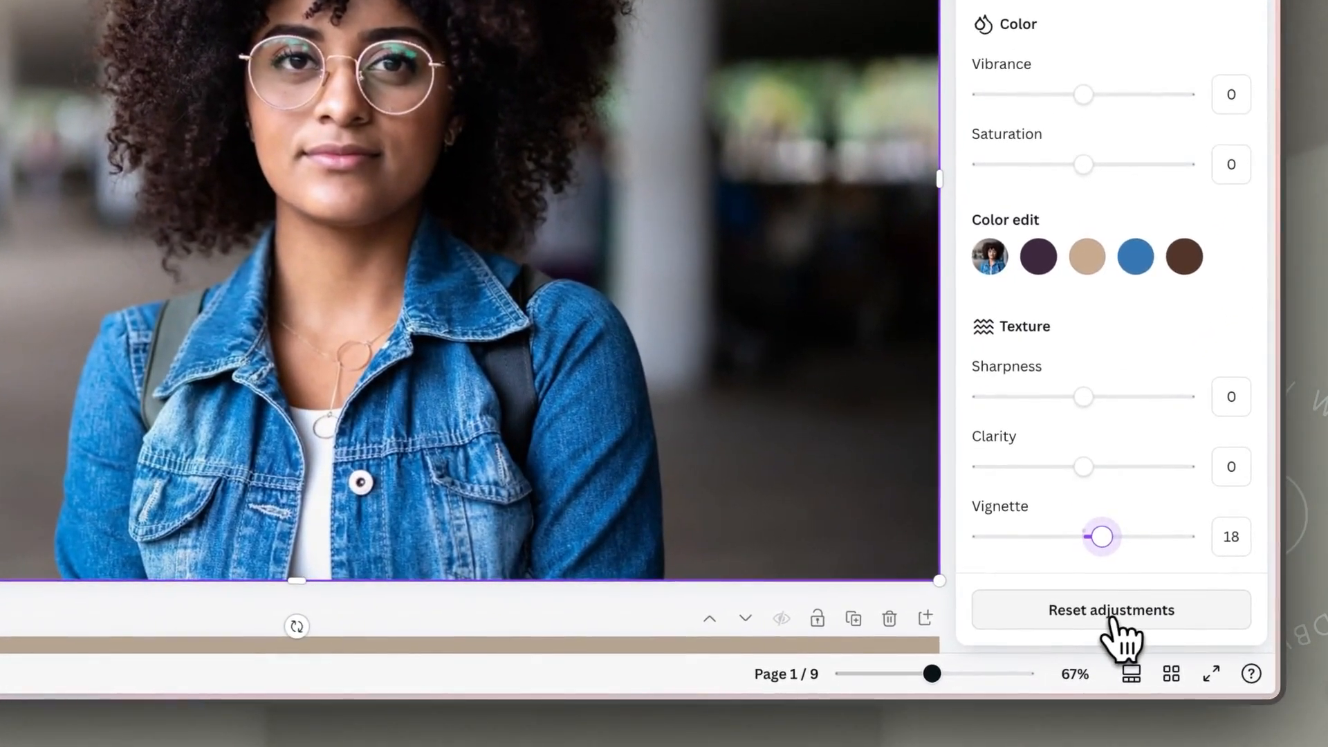
{"action": "left_click", "coordinate": [1112, 618]}
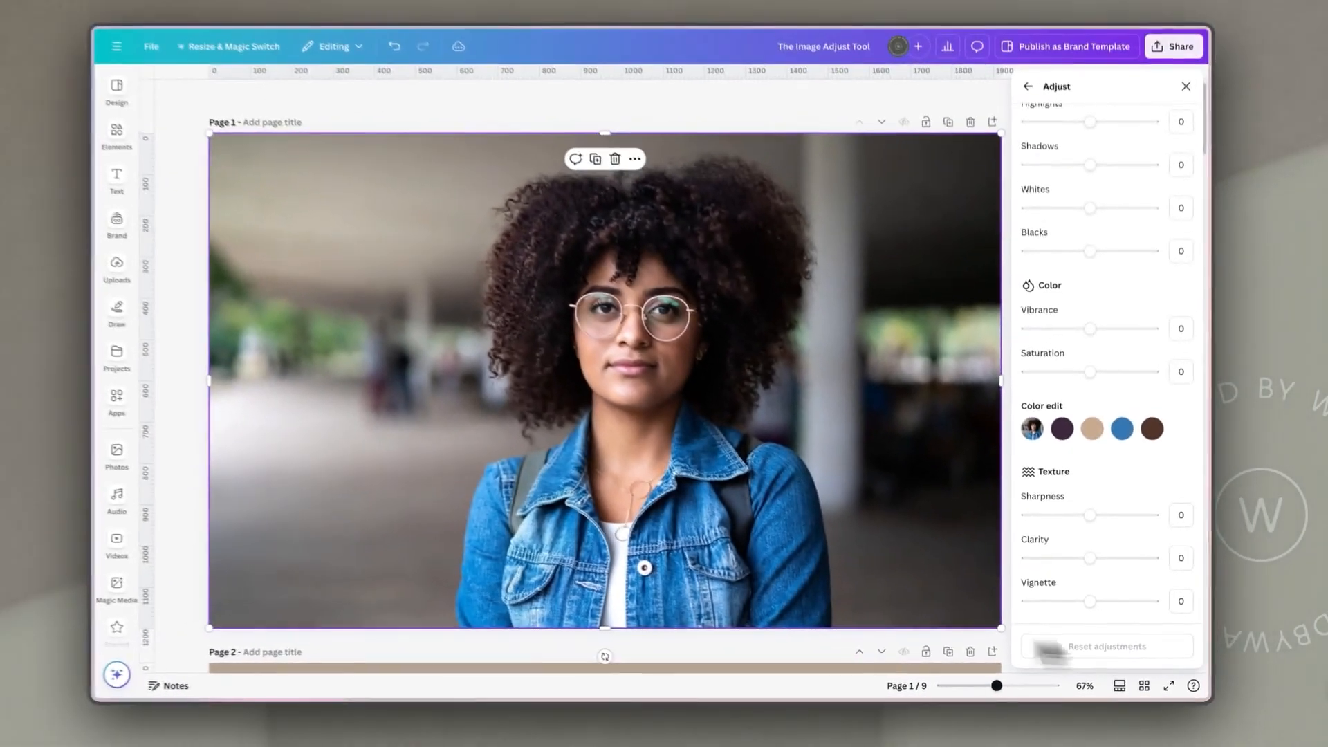
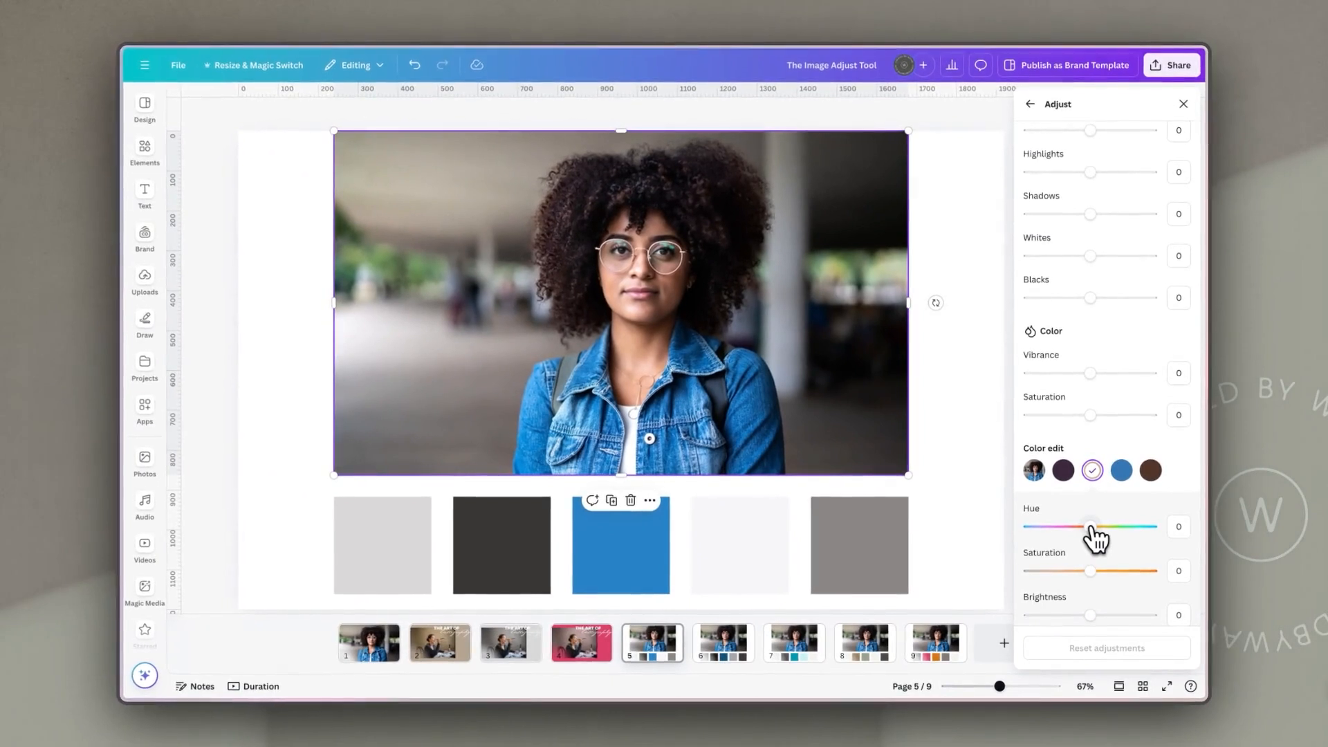
Try a hue of -23 for the tan color in page 5's photo, return it to 0, and deselect the color.
{"action": "left_click_drag", "start_coordinate": [1091, 526], "coordinate": [1083, 526]}
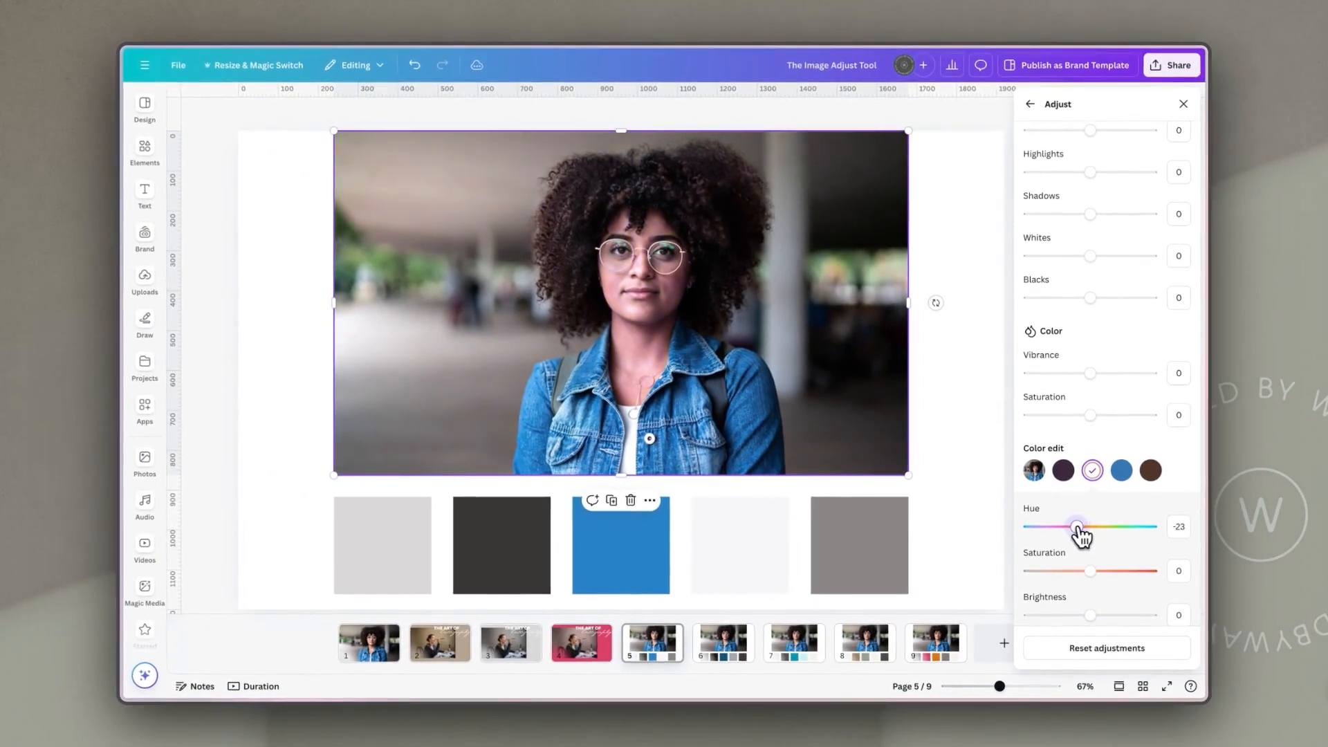
{"action": "left_click_drag", "start_coordinate": [1081, 527], "coordinate": [1095, 530]}
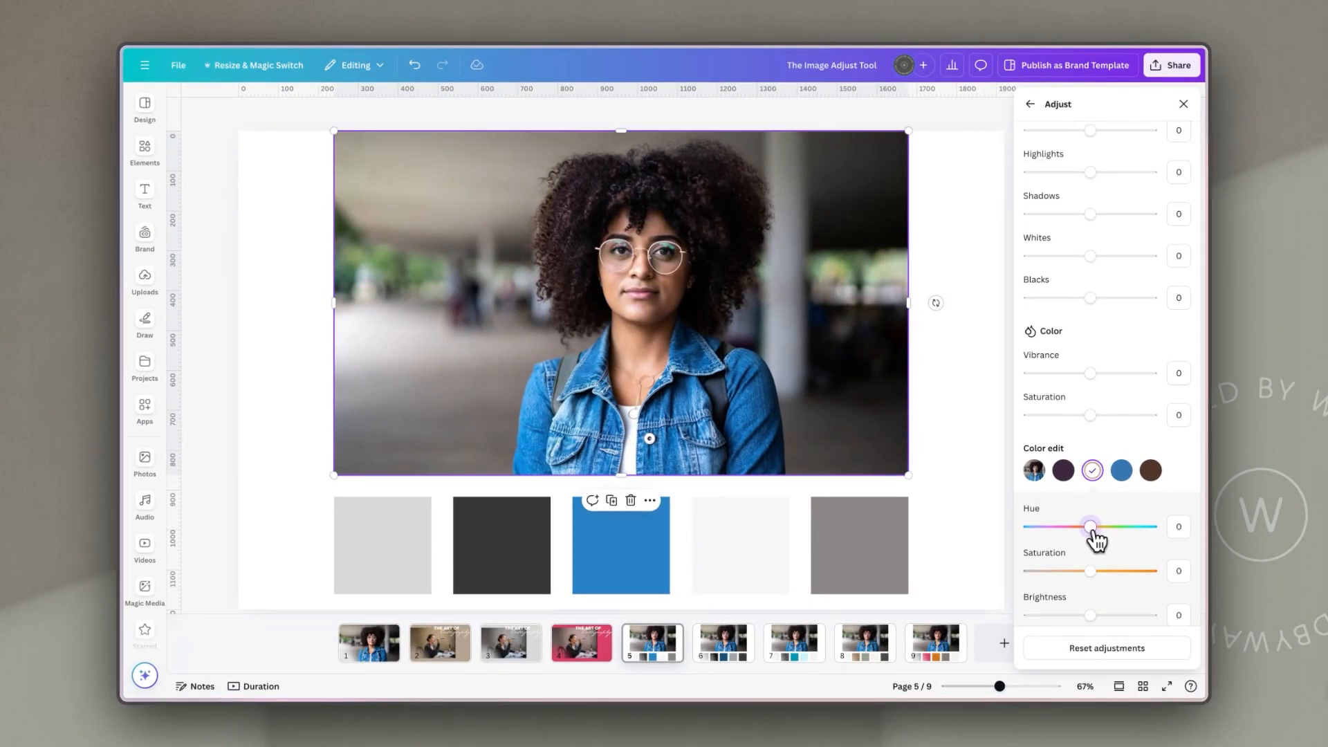
{"action": "left_click", "coordinate": [1092, 471]}
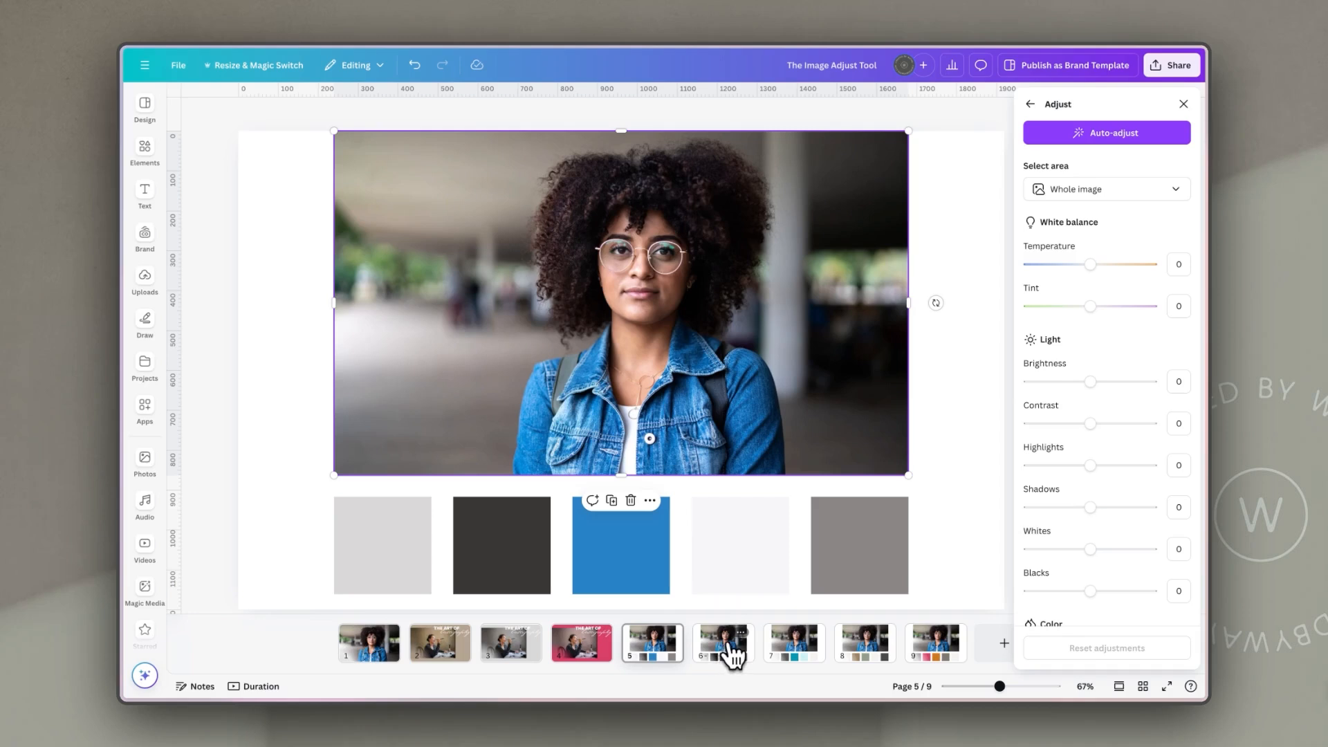
Open the Adjust settings for the photo on page 6 and limit the adjustments to its background.
{"action": "left_click", "coordinate": [732, 653]}
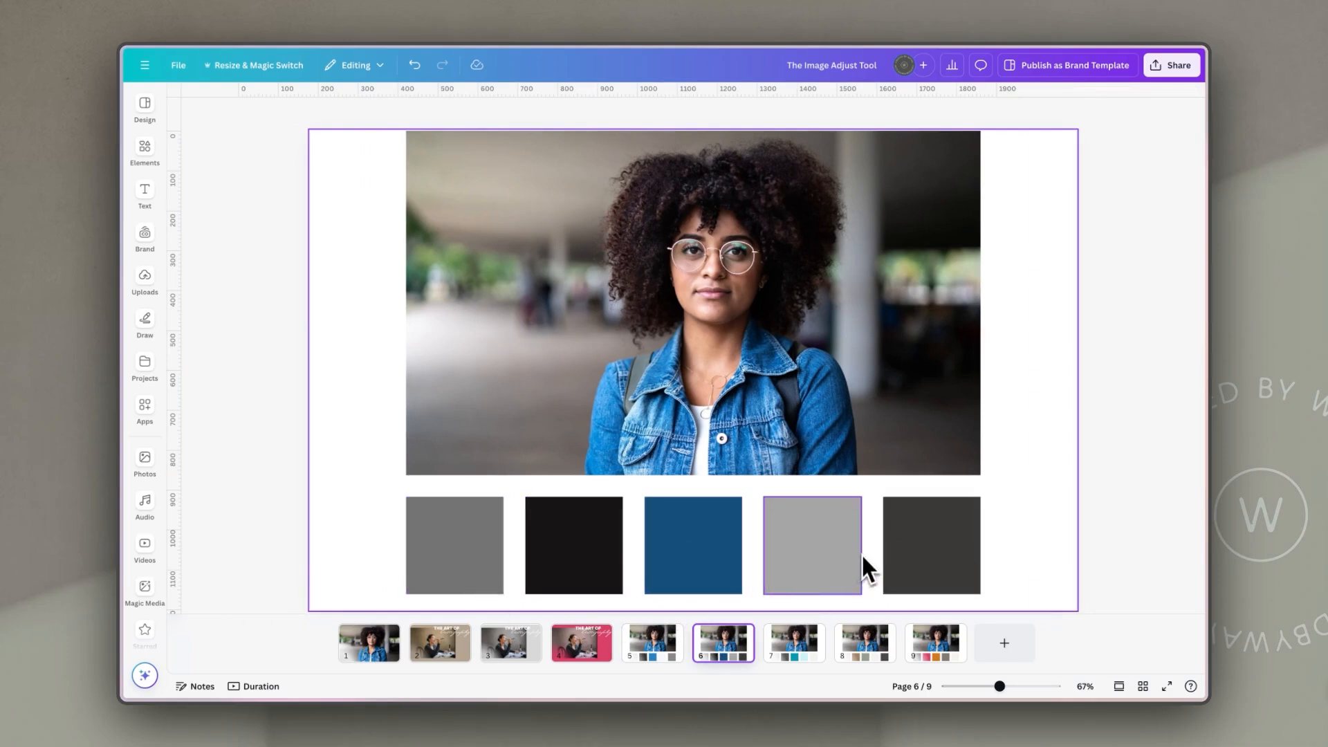
{"action": "left_click", "coordinate": [898, 349]}
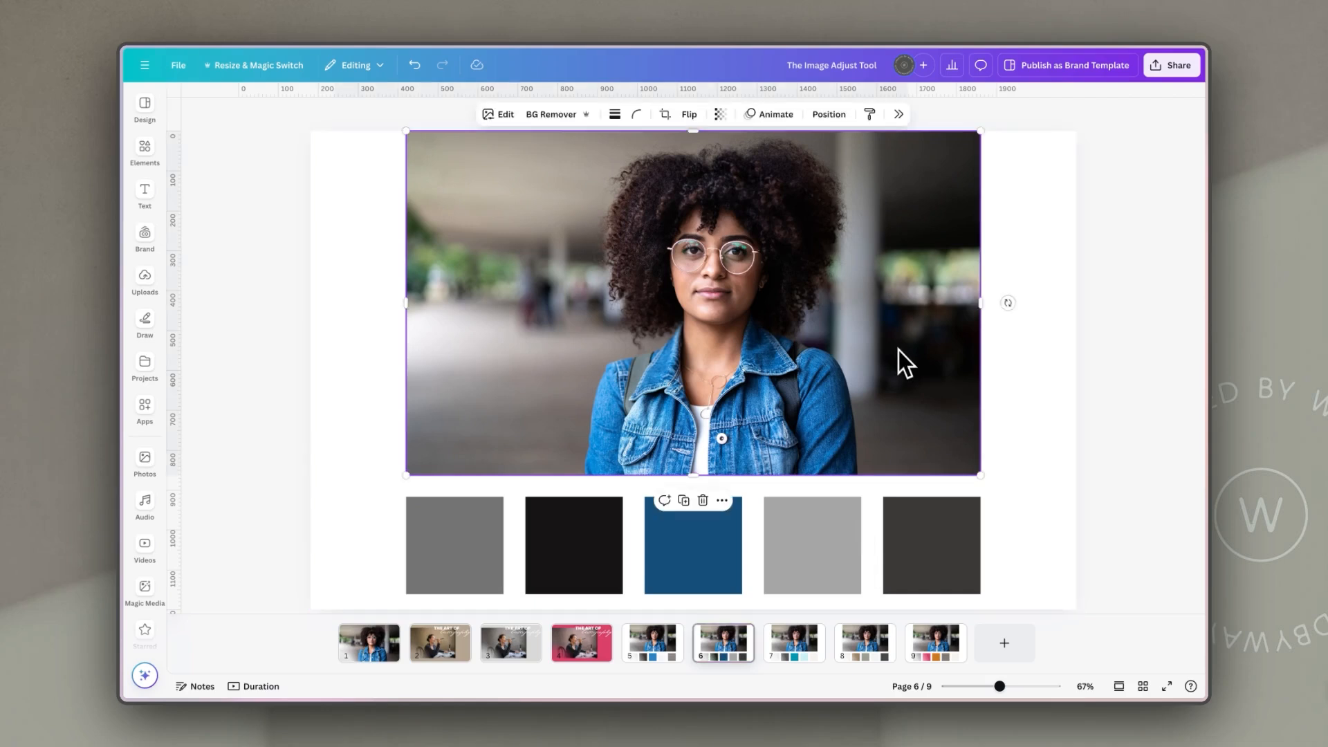
{"action": "left_click", "coordinate": [489, 115]}
{"action": "left_click", "coordinate": [1085, 139]}
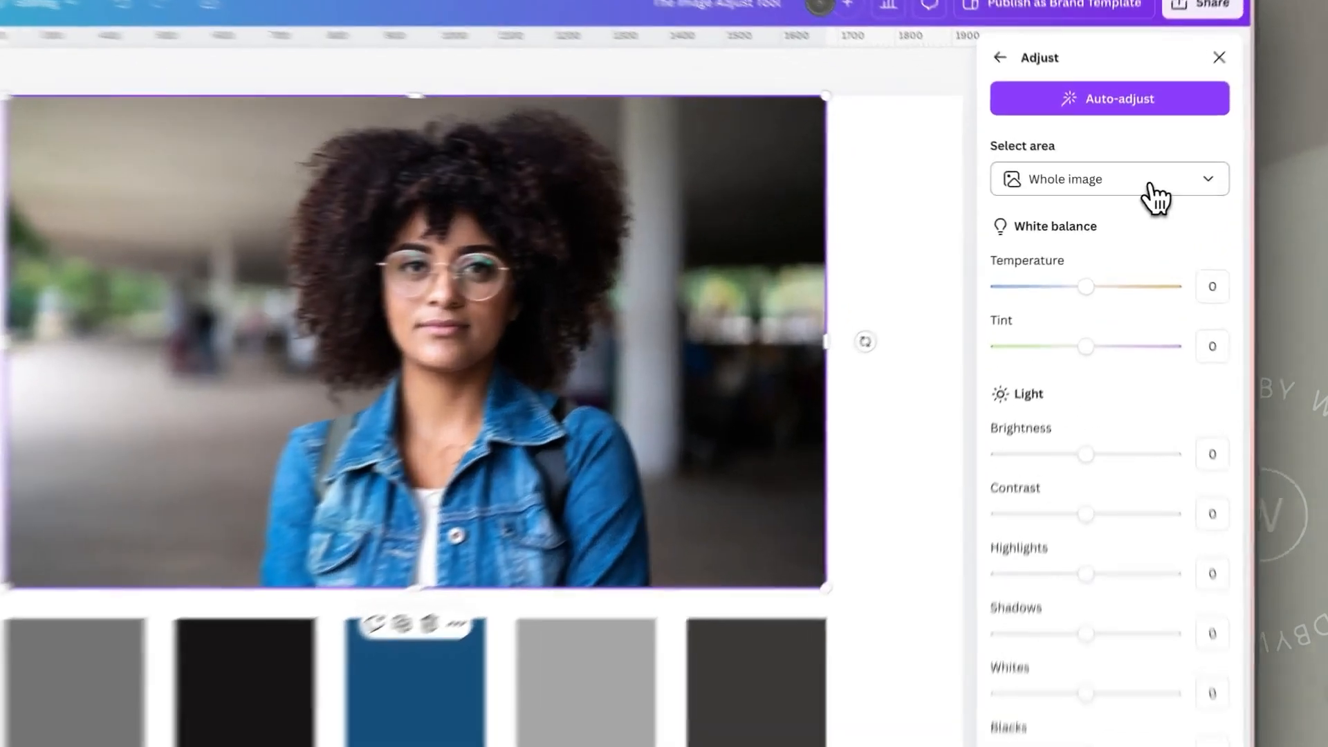
{"action": "left_click", "coordinate": [1140, 201]}
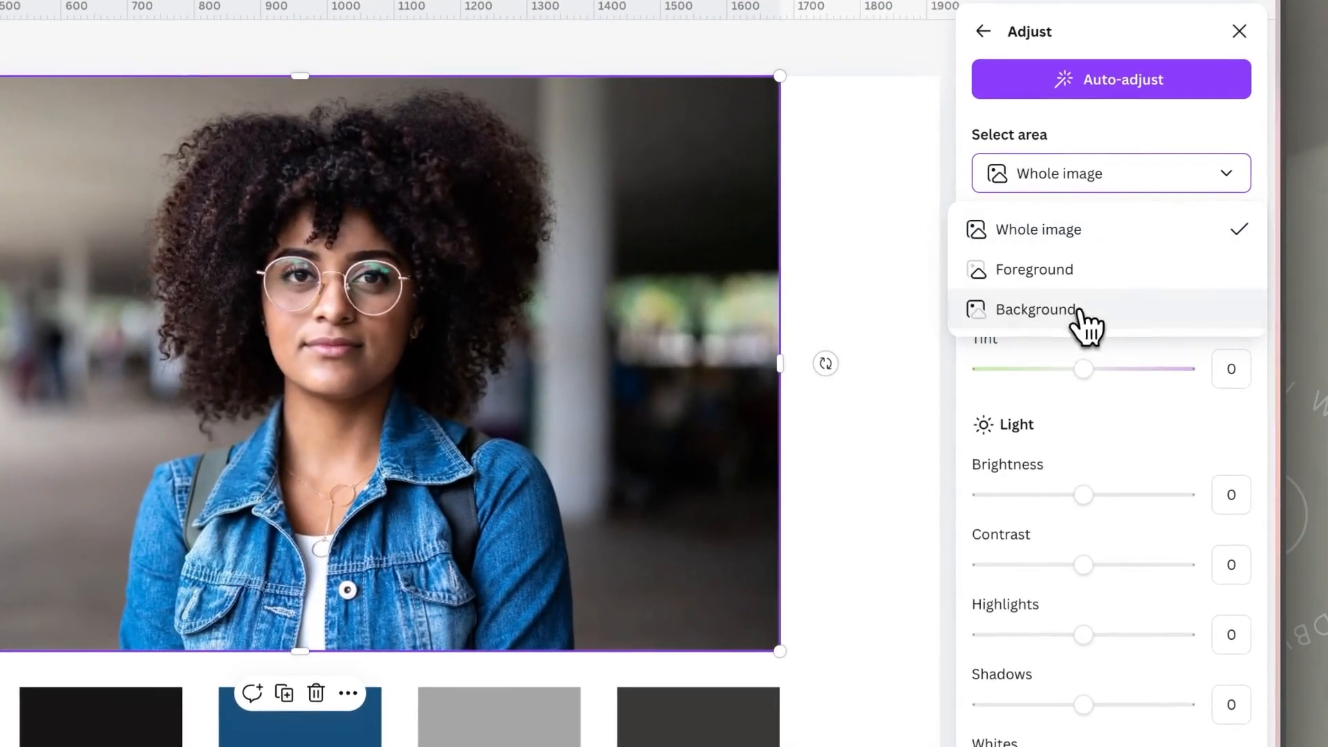
{"action": "left_click", "coordinate": [1080, 311]}
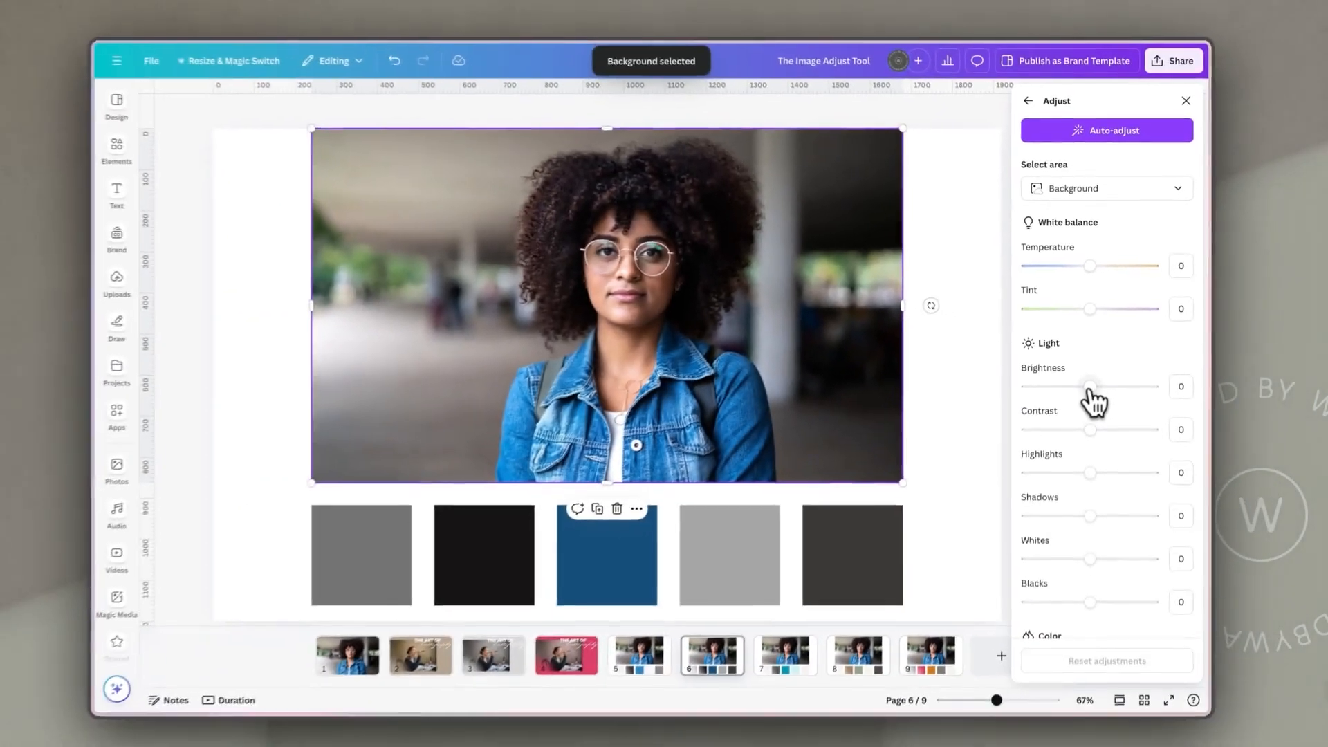
Set the background's brightness to -46, contrast to -50, whites to 3 and highlights to 4.
{"action": "left_click_drag", "start_coordinate": [1089, 389], "coordinate": [1066, 387]}
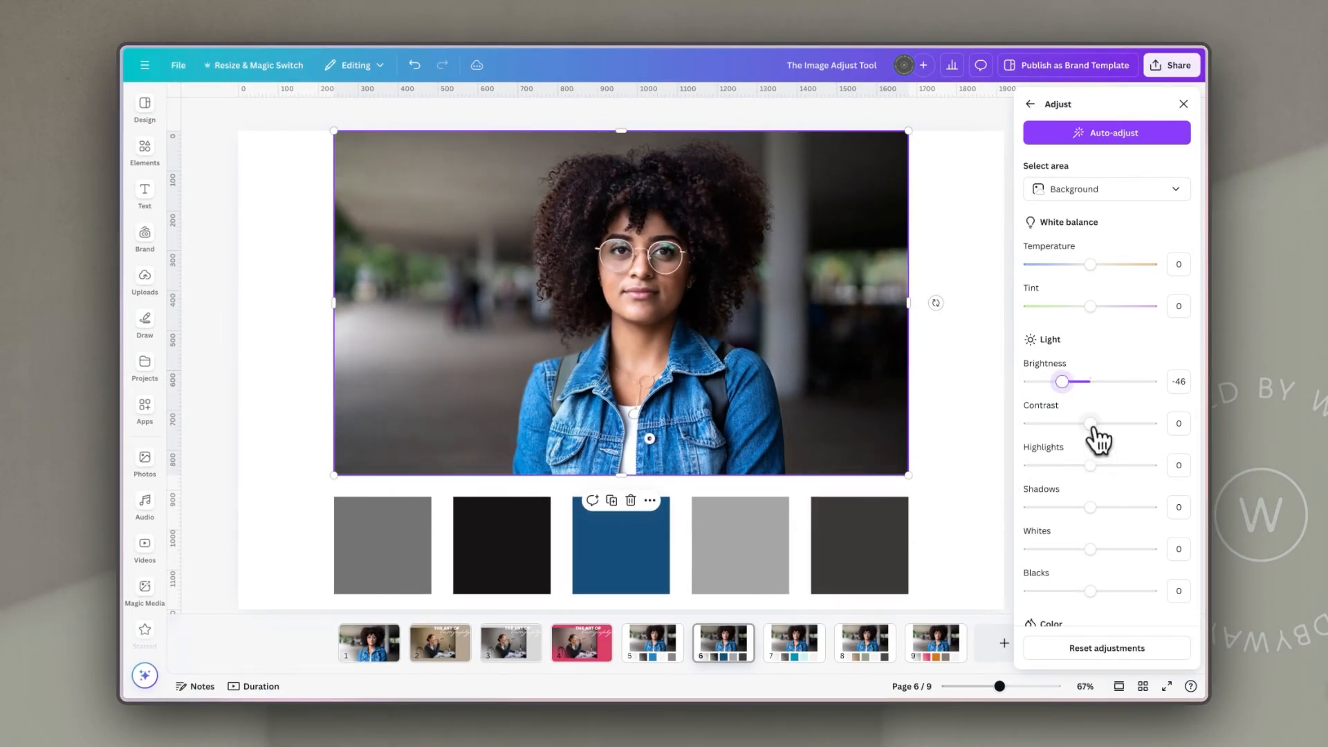
{"action": "left_click_drag", "start_coordinate": [1091, 424], "coordinate": [1061, 424]}
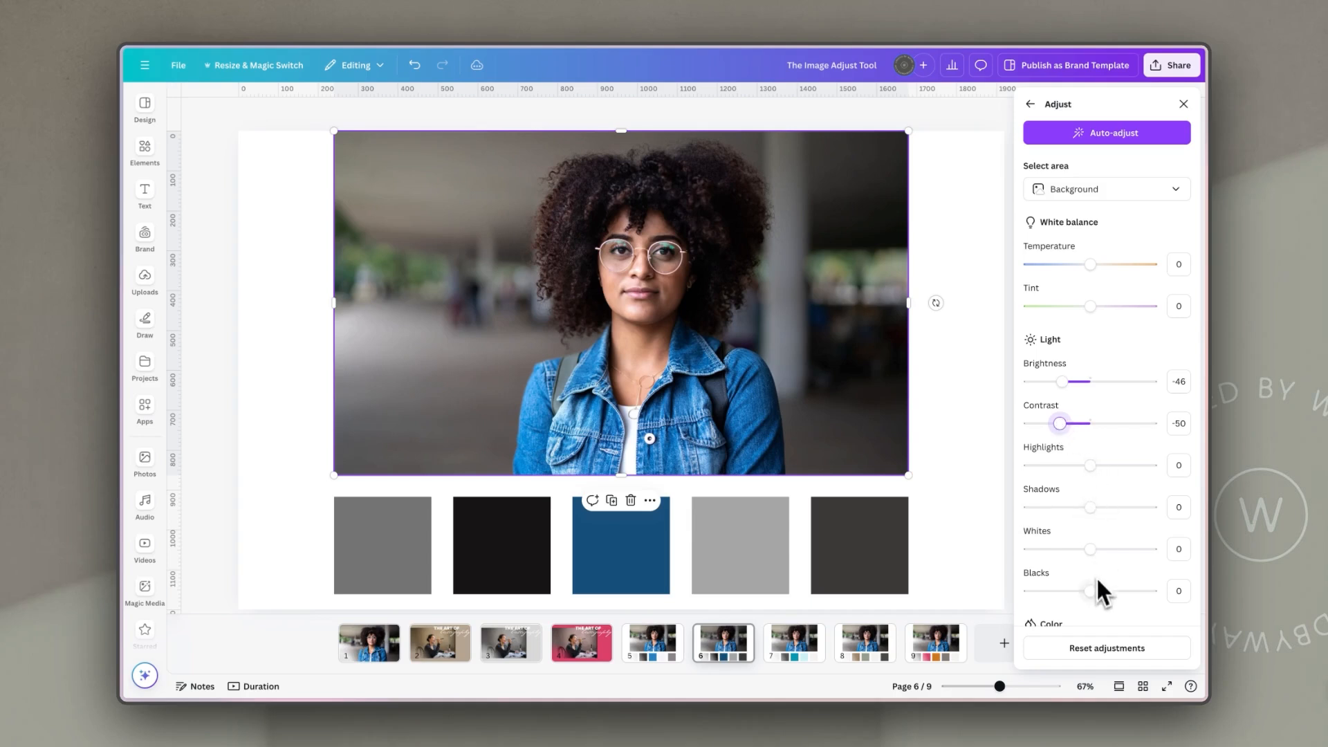
{"action": "scroll", "coordinate": [1099, 584], "scroll_direction": "down", "scroll_amount": 2}
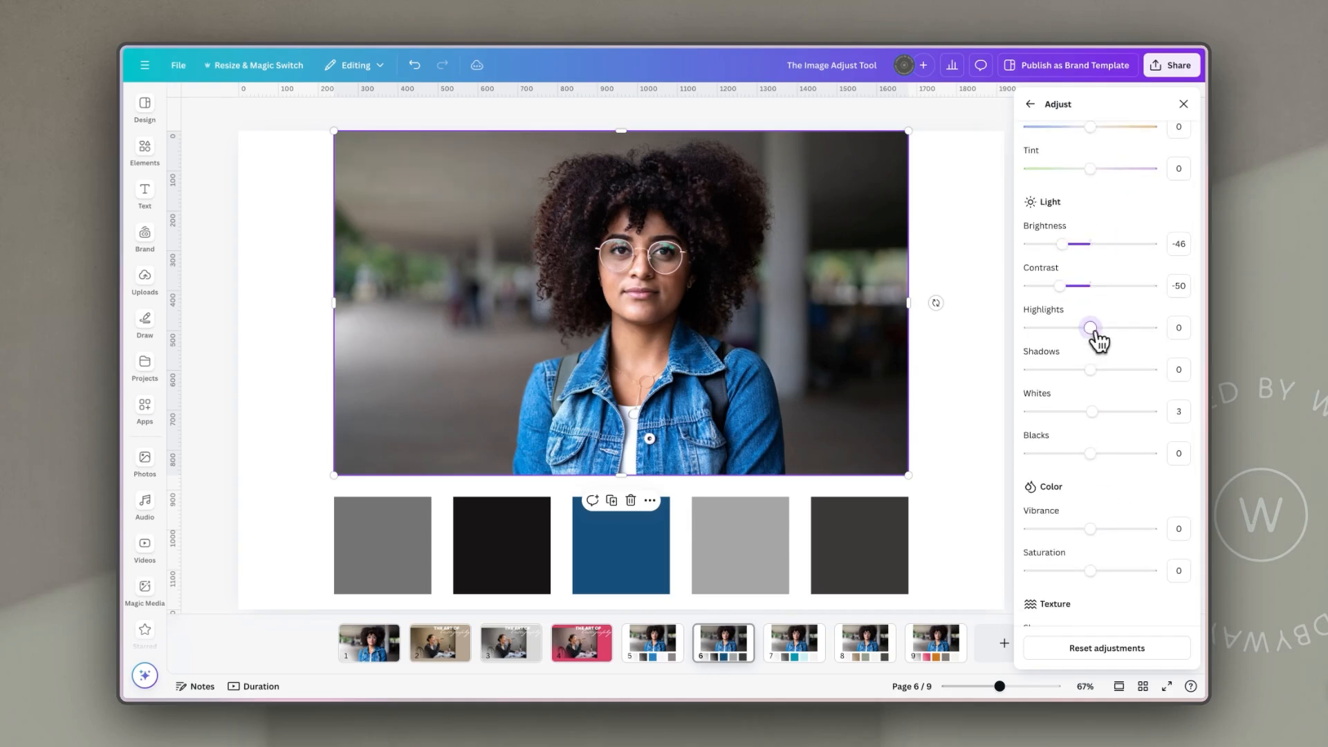
{"action": "mouse_move", "coordinate": [1096, 334]}
{"action": "left_mouse_down"}
{"action": "mouse_move", "coordinate": [1127, 335]}
{"action": "mouse_move", "coordinate": [1093, 333]}
{"action": "left_mouse_up"}
Set the background's vignette to 52 and review its adjustment values.
{"action": "scroll", "coordinate": [1141, 484], "scroll_direction": "down", "scroll_amount": 1}
{"action": "scroll", "coordinate": [1141, 480], "scroll_direction": "down", "scroll_amount": 3}
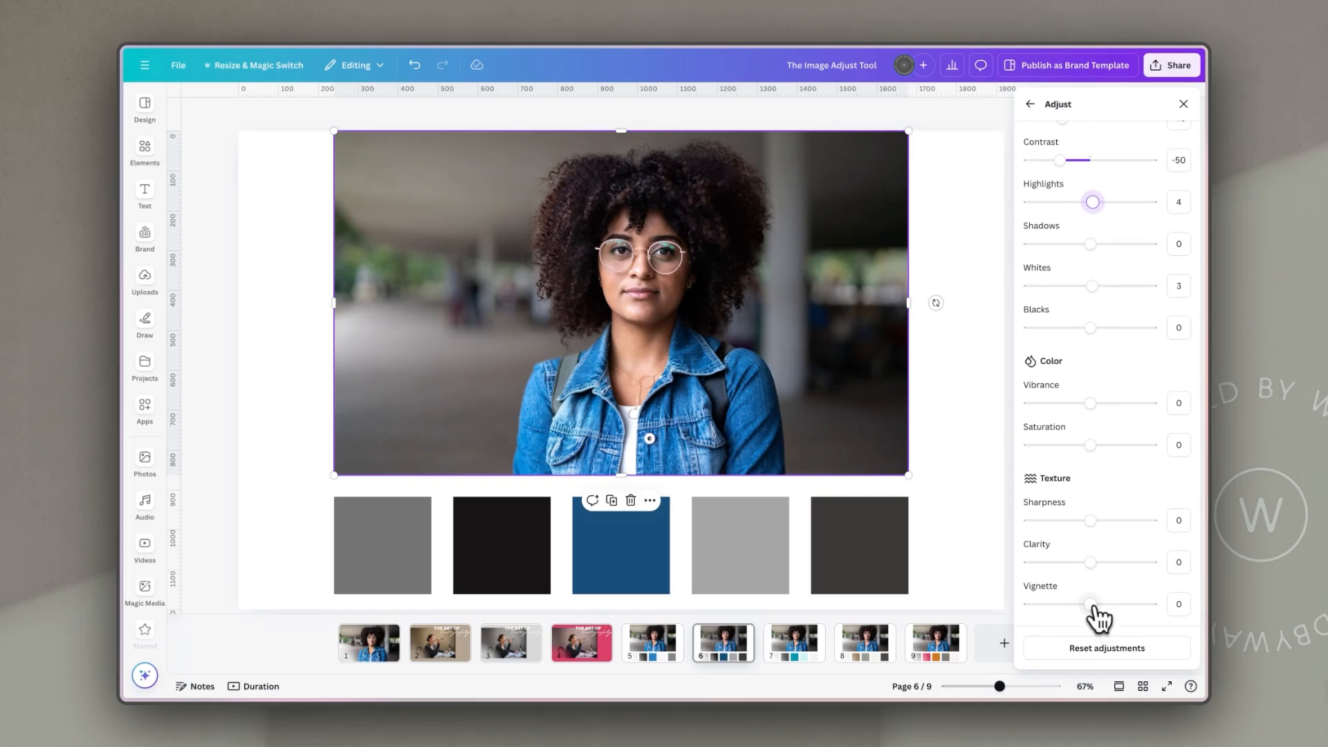
{"action": "left_click_drag", "start_coordinate": [1091, 604], "coordinate": [1121, 605]}
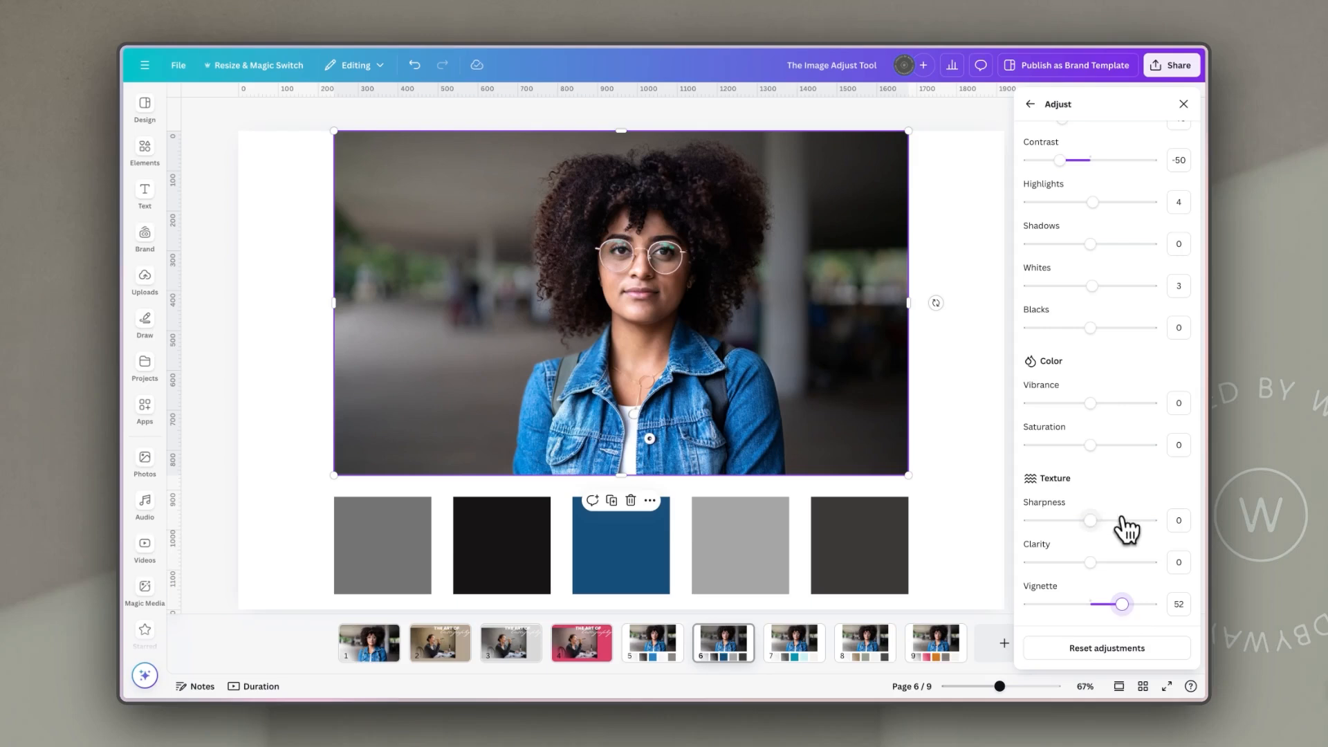
{"action": "scroll", "coordinate": [1120, 529], "scroll_direction": "up", "scroll_amount": 4}
{"action": "scroll", "coordinate": [1126, 536], "scroll_direction": "down", "scroll_amount": 5}
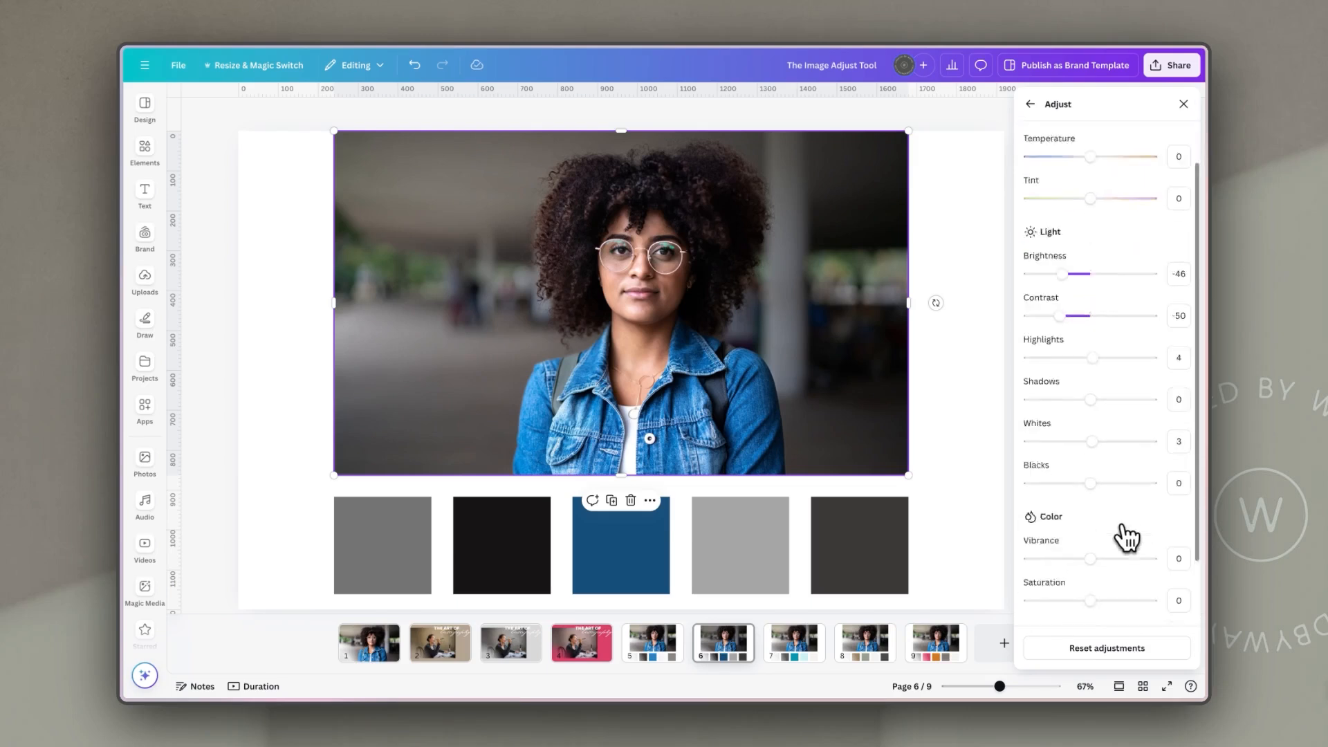
Switch the adjustment area to the whole image and set the blue color's brightness to -51, keeping its saturation at 0.
{"action": "scroll", "coordinate": [1127, 526], "scroll_direction": "up", "scroll_amount": 5}
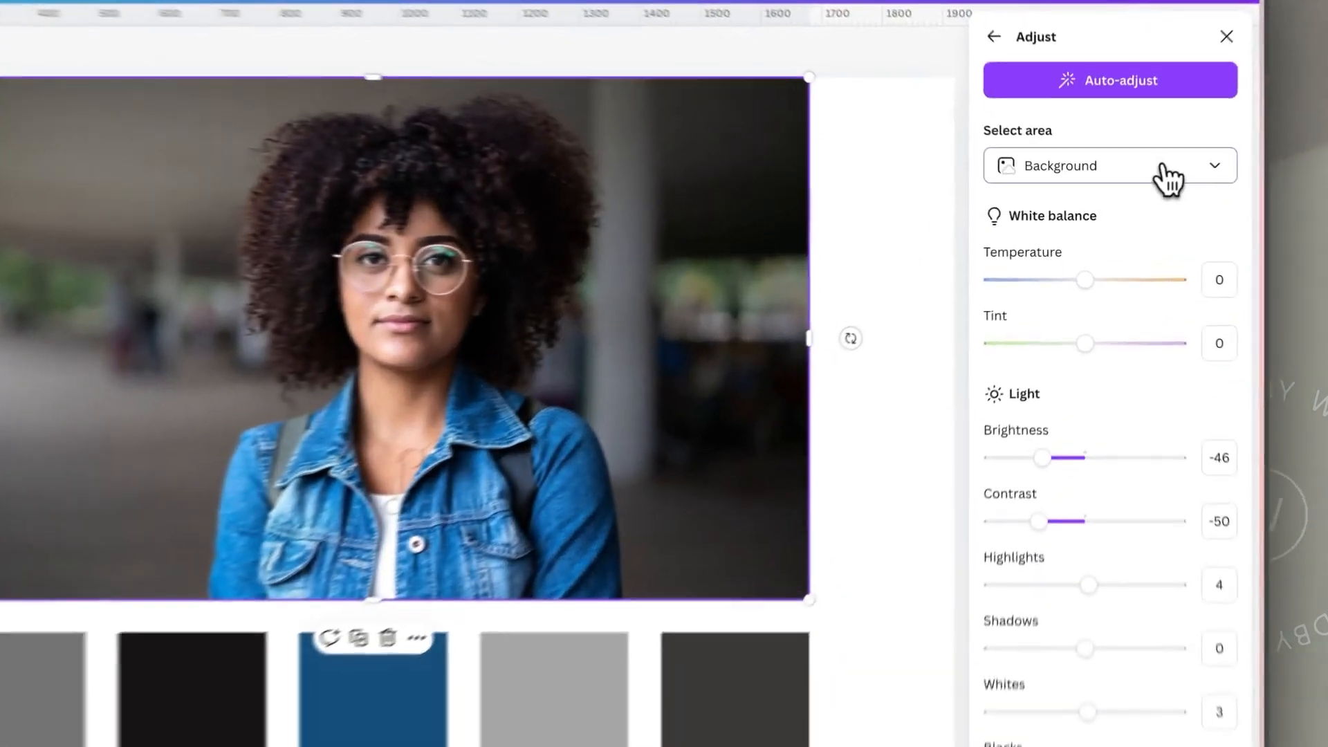
{"action": "left_click", "coordinate": [1142, 189]}
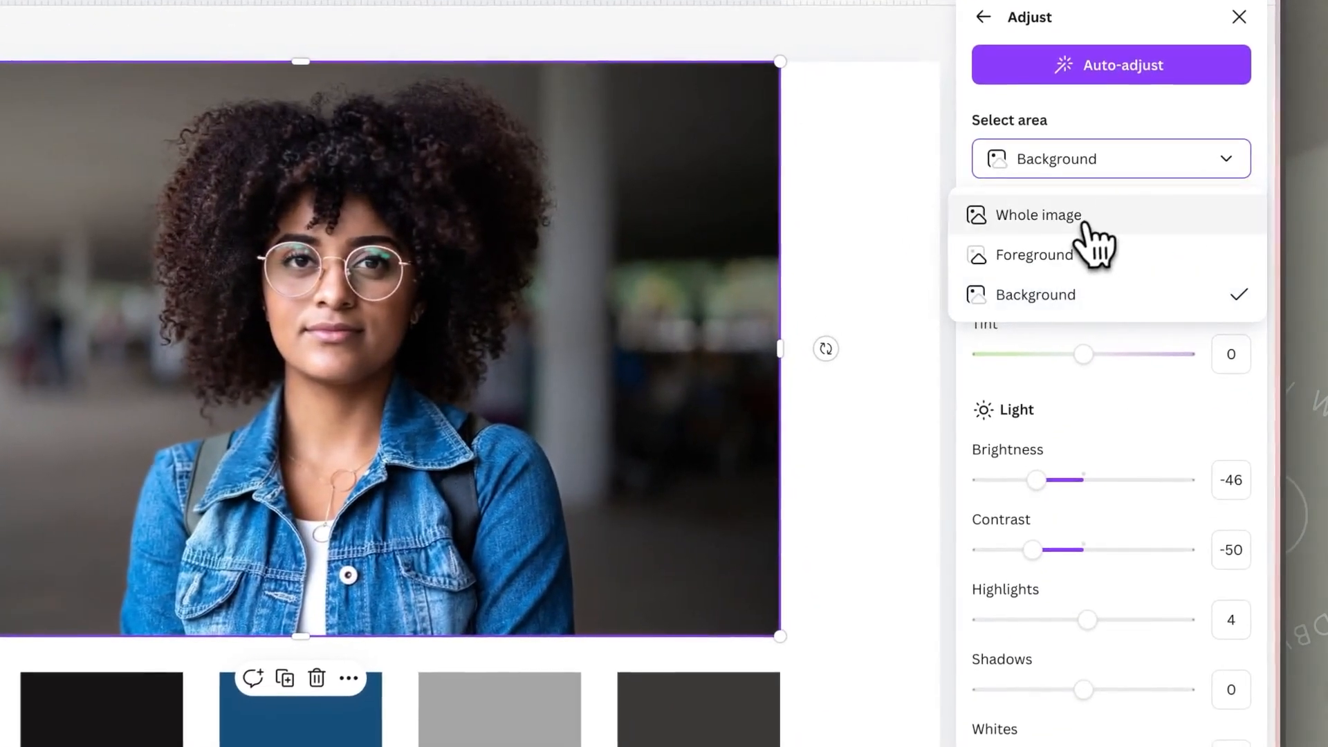
{"action": "left_click", "coordinate": [1085, 225]}
{"action": "scroll", "coordinate": [1147, 572], "scroll_direction": "down", "scroll_amount": 6}
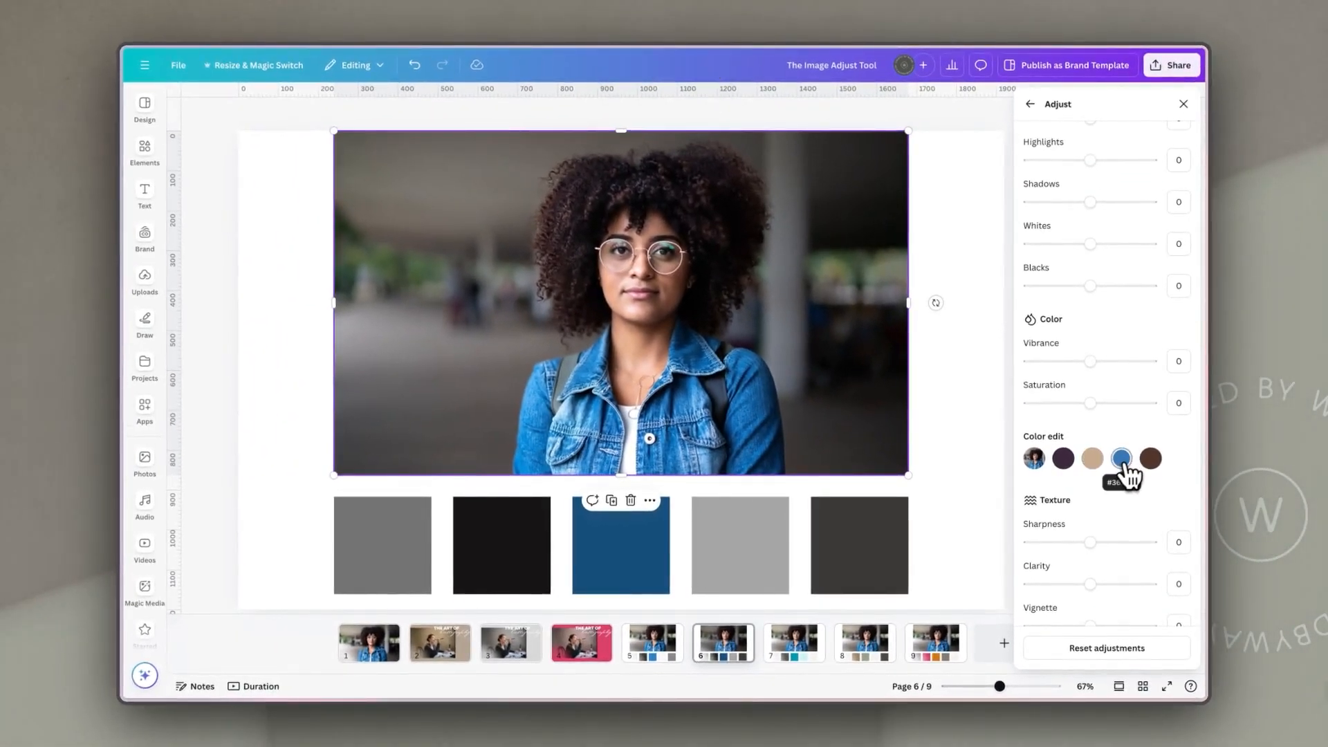
{"action": "left_click", "coordinate": [1123, 462]}
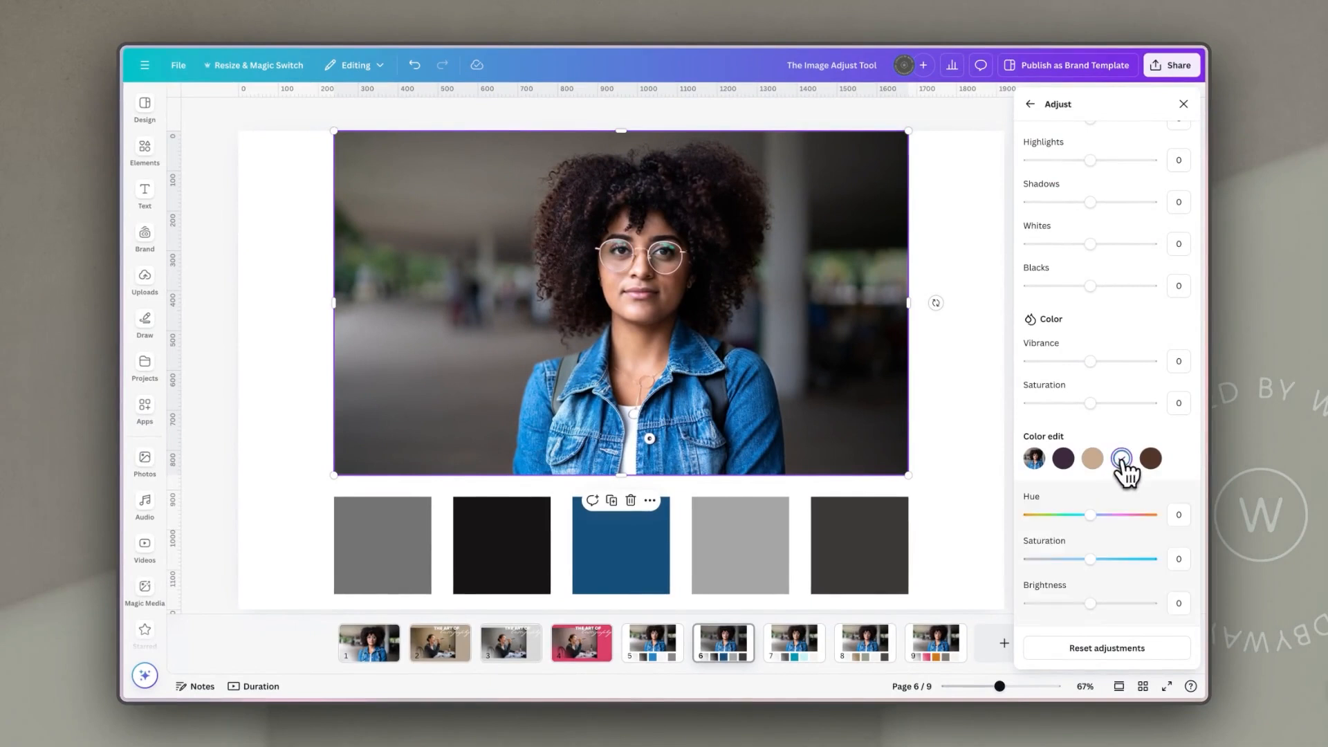
{"action": "scroll", "coordinate": [1113, 548], "scroll_direction": "down", "scroll_amount": 2}
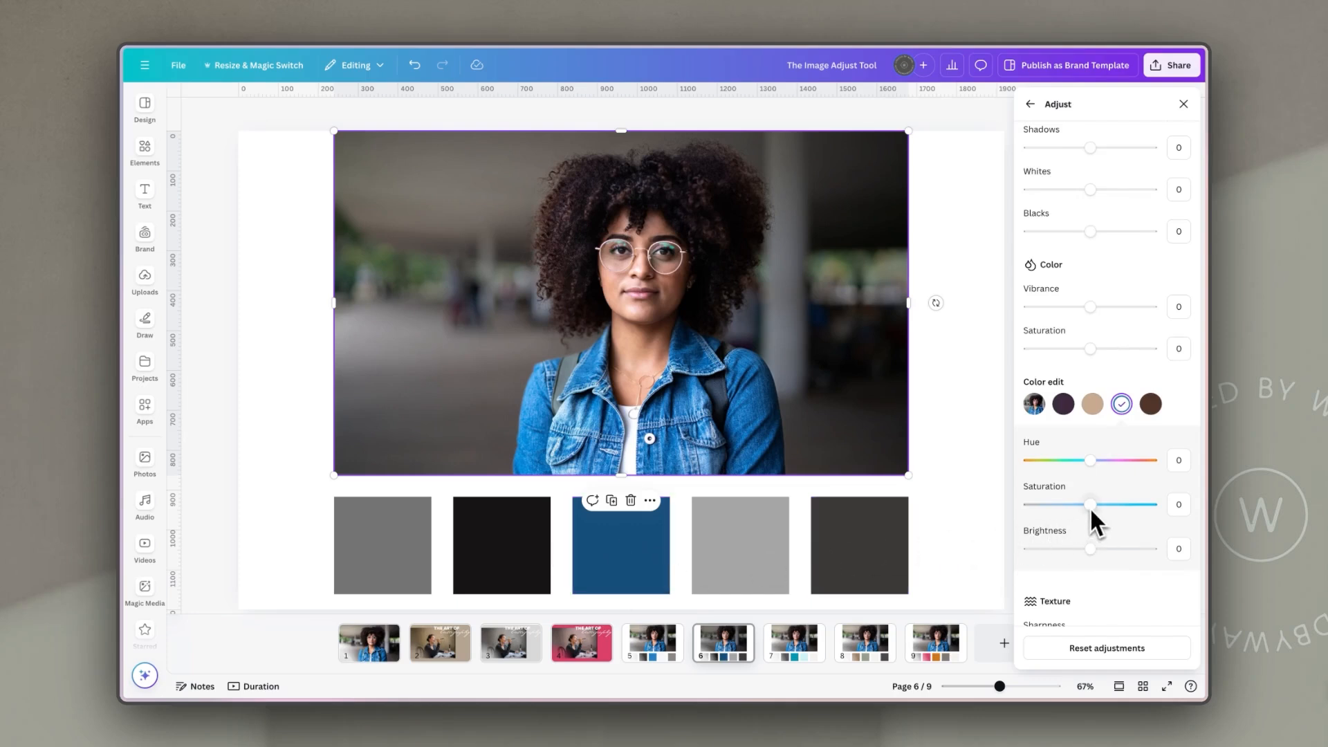
{"action": "left_click_drag", "start_coordinate": [1090, 549], "coordinate": [1088, 506]}
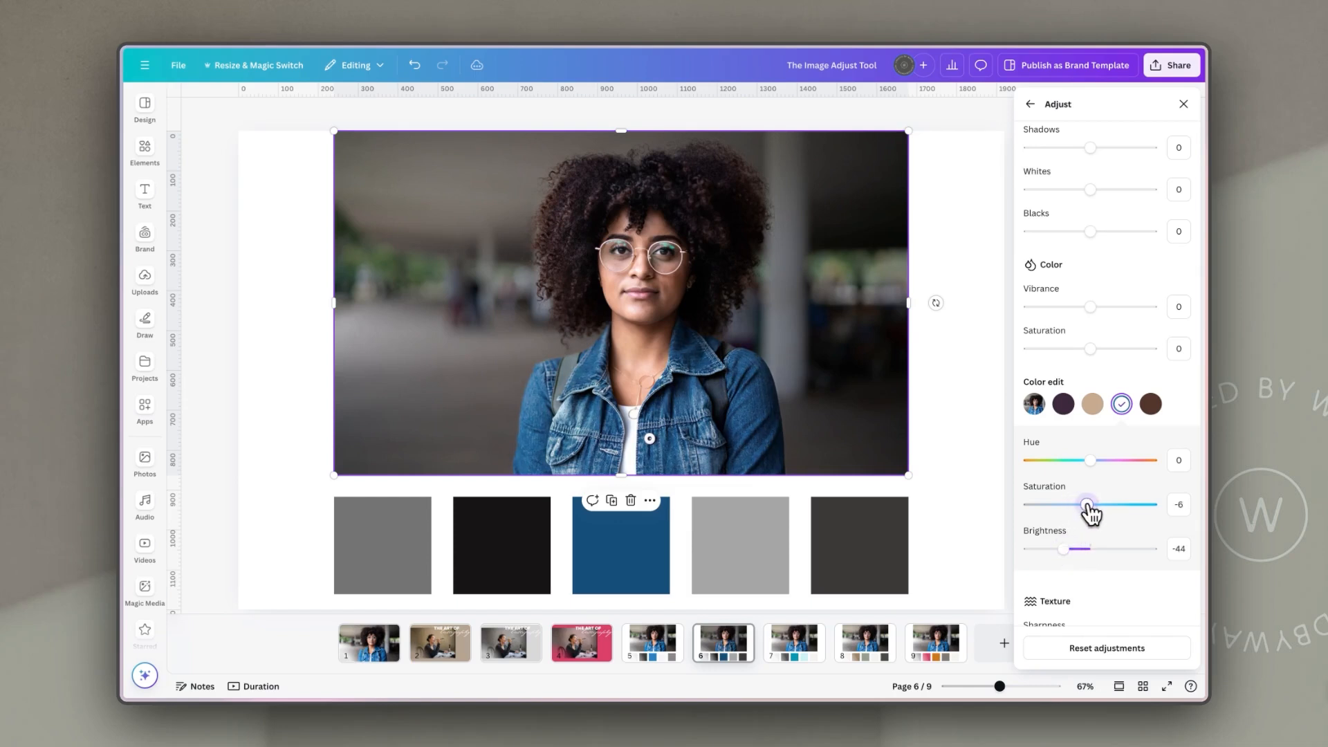
{"action": "left_click_drag", "start_coordinate": [1064, 548], "coordinate": [1059, 550]}
{"action": "left_click_drag", "start_coordinate": [1086, 505], "coordinate": [1091, 504]}
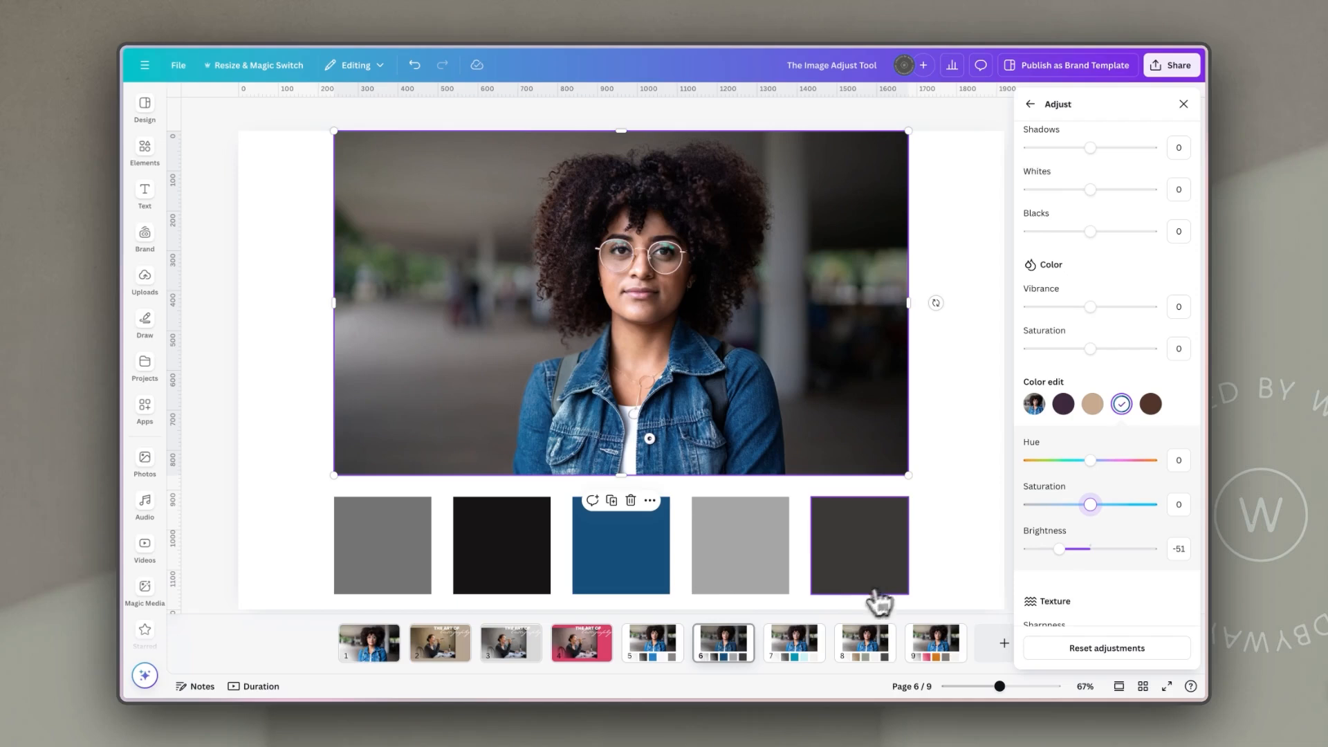
Compare the original photo on page 5 with the edited one on page 6, and open page 7.
{"action": "left_click", "coordinate": [659, 657]}
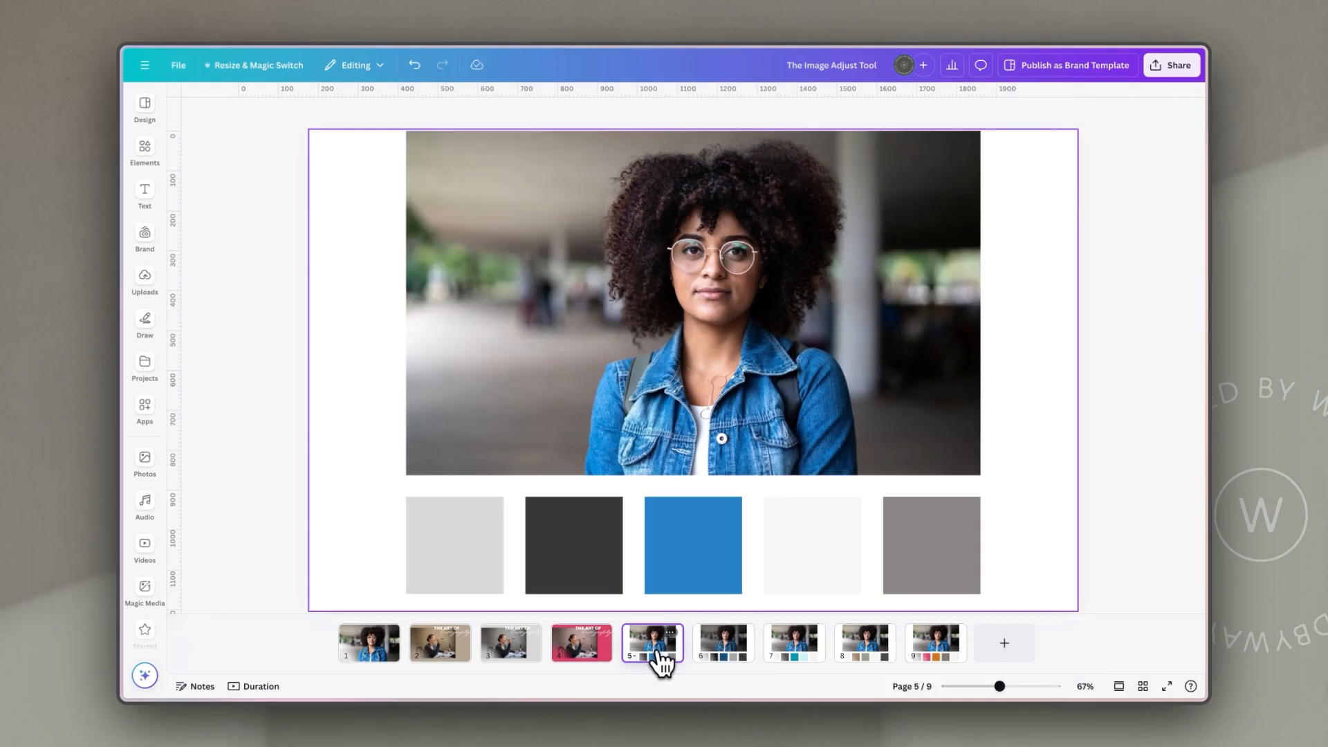
{"action": "left_click", "coordinate": [725, 655]}
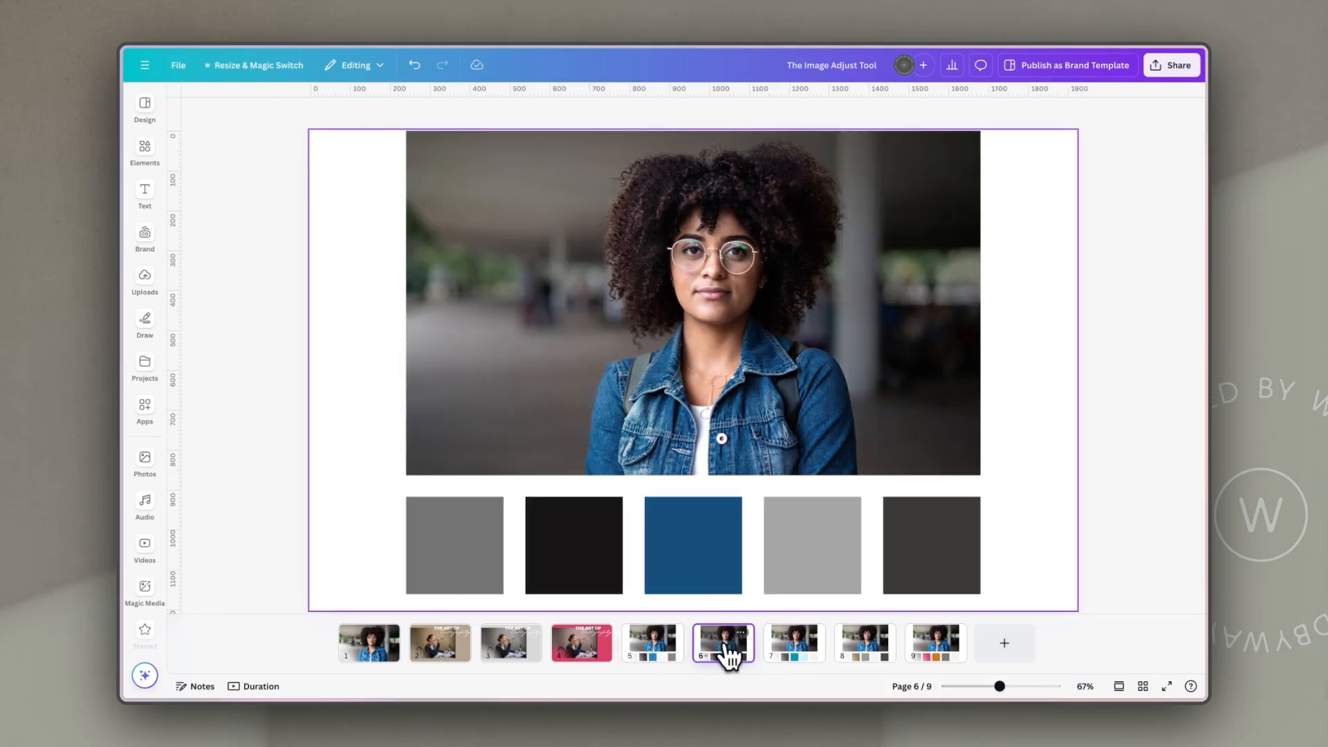
{"action": "left_click", "coordinate": [797, 656]}
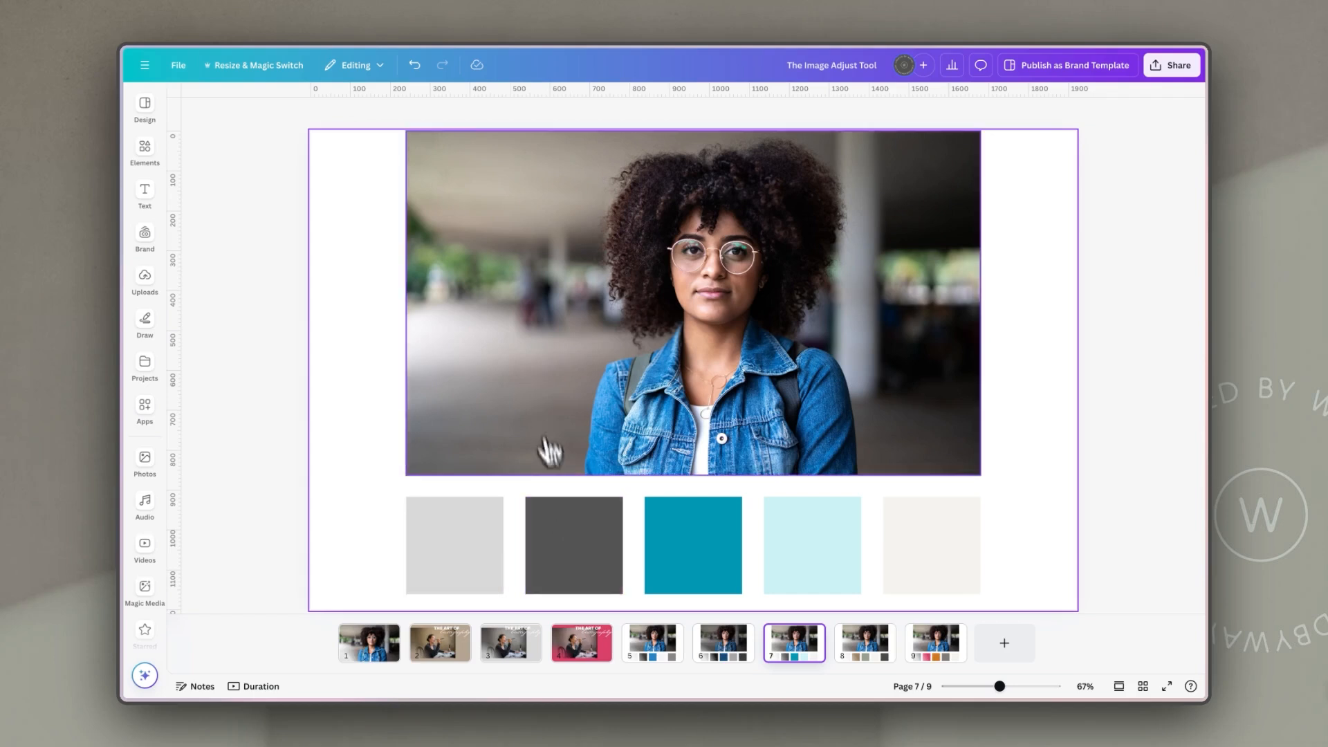
Lower the white balance temperature of the whole page 7 photo to about -41.
{"action": "left_click", "coordinate": [759, 305]}
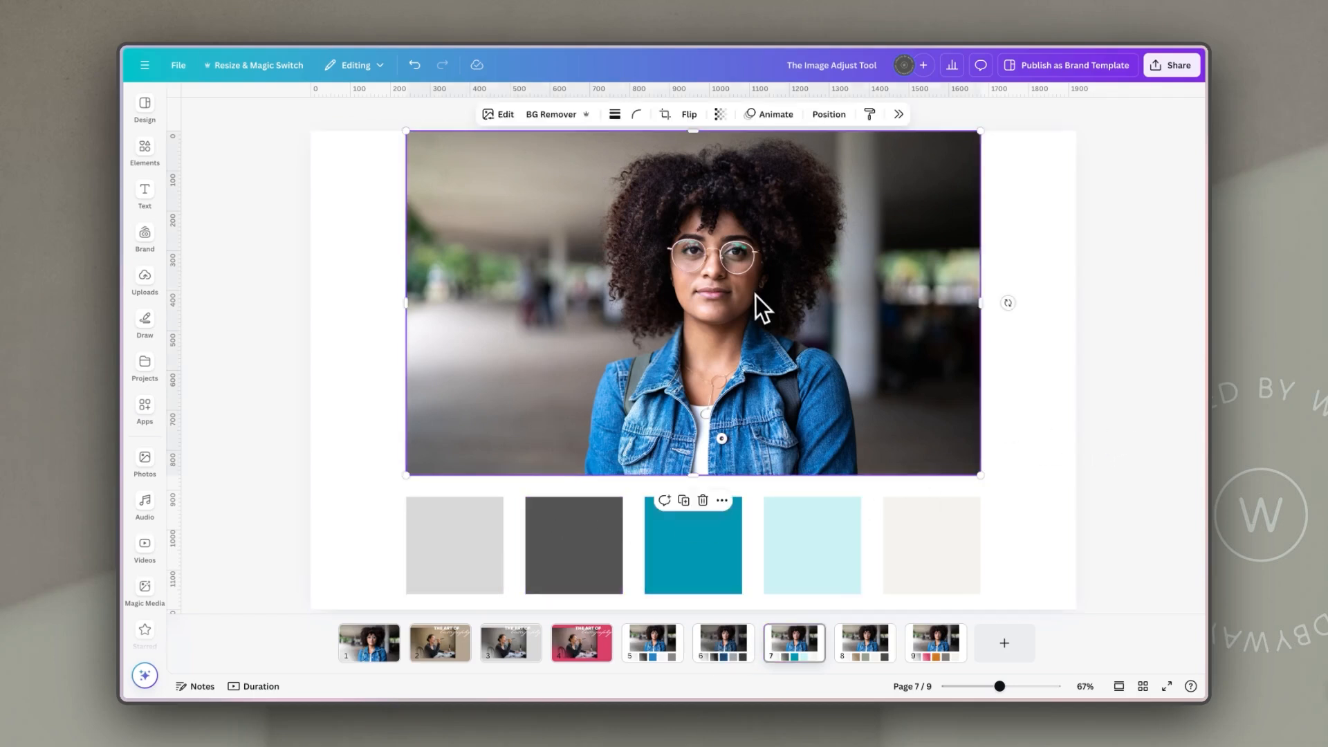
{"action": "left_click", "coordinate": [518, 119]}
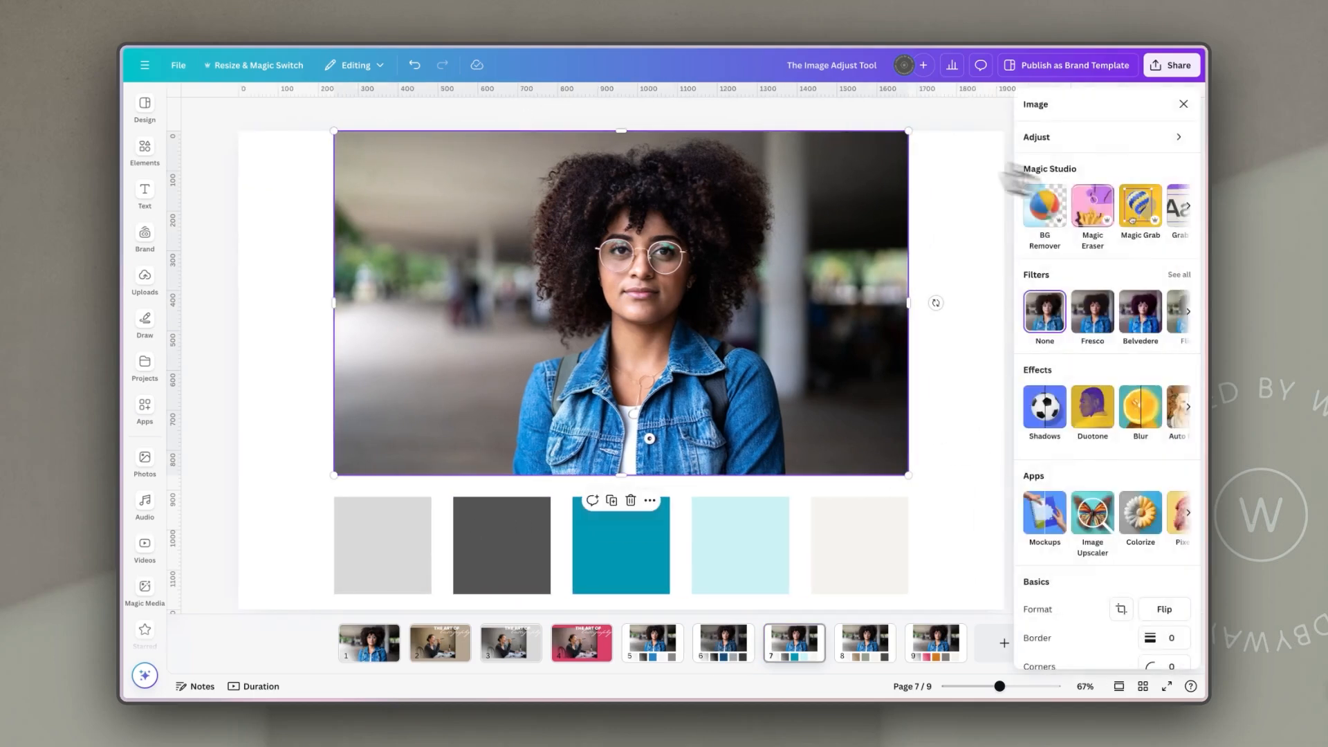
{"action": "left_click", "coordinate": [1091, 137]}
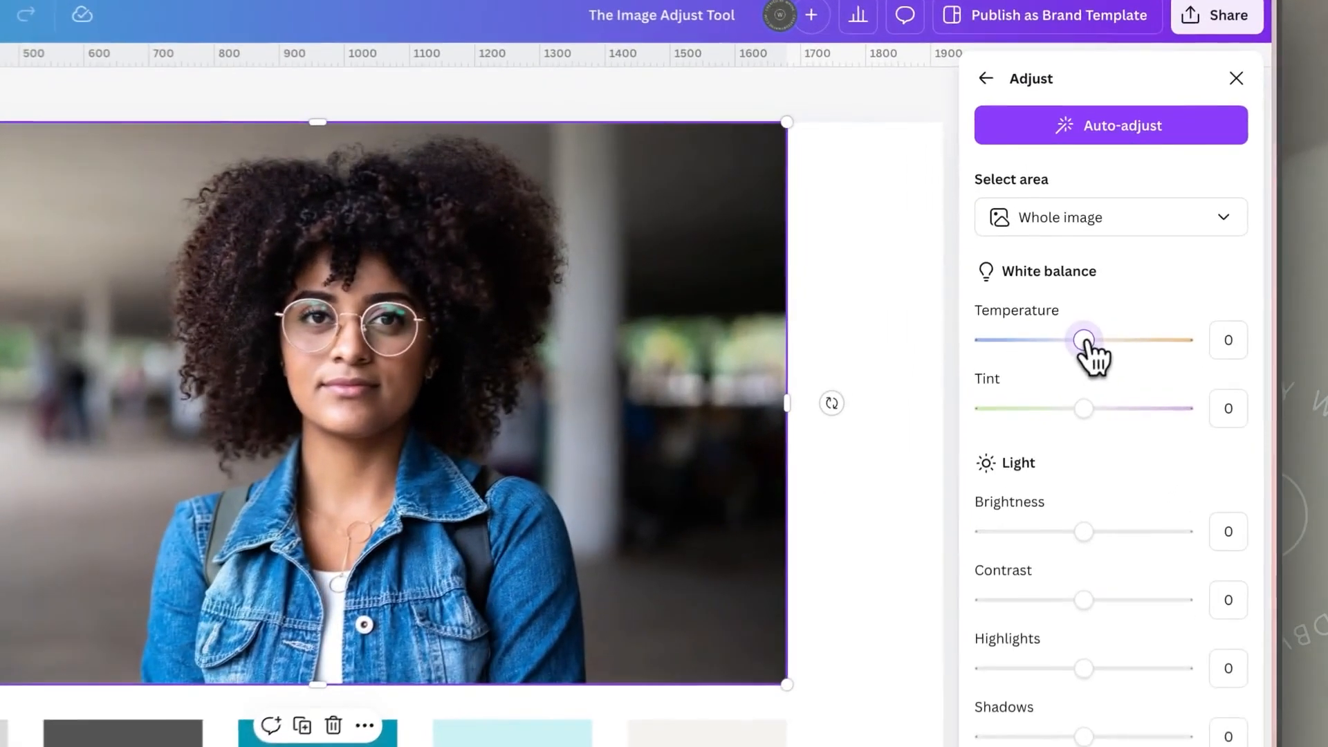
{"action": "left_click_drag", "start_coordinate": [1091, 268], "coordinate": [1088, 265]}
{"action": "left_click_drag", "start_coordinate": [1083, 360], "coordinate": [1049, 352]}
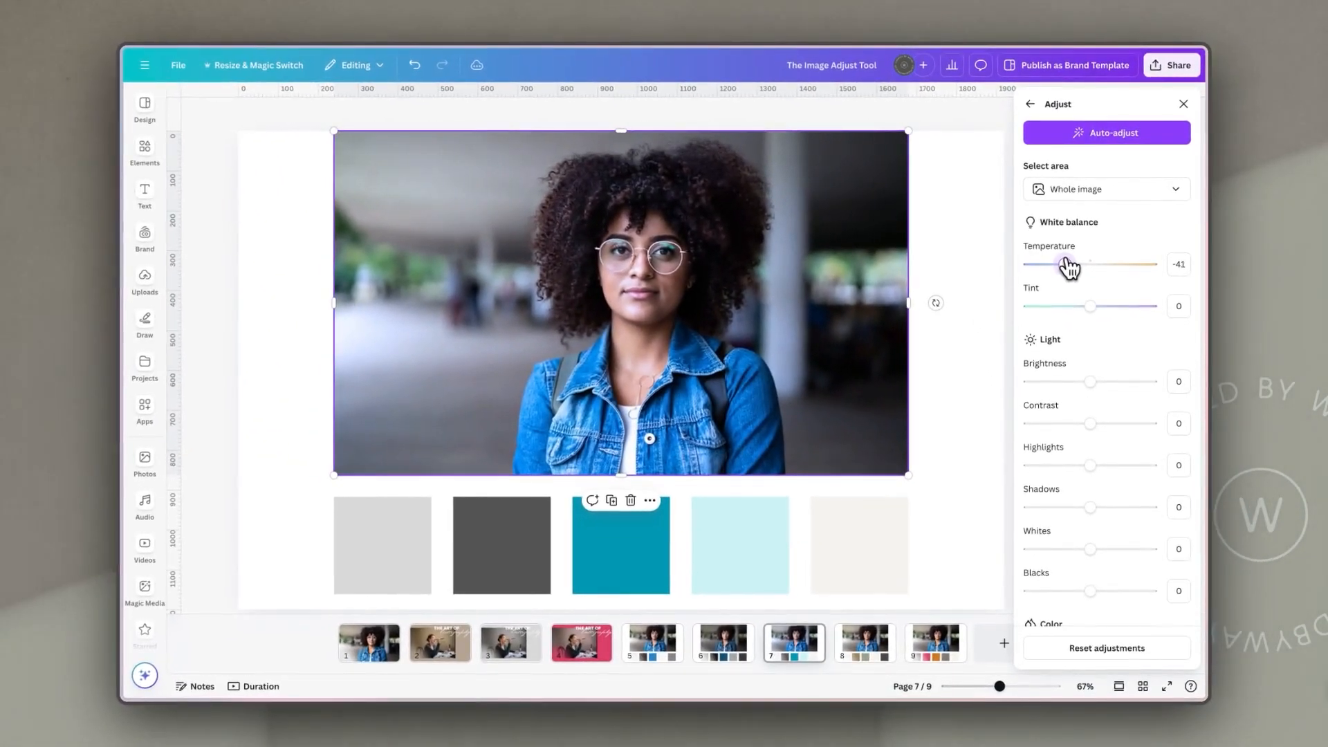
{"action": "mouse_move", "coordinate": [1067, 269]}
{"action": "left_mouse_down"}
{"action": "mouse_move", "coordinate": [1012, 263]}
{"action": "mouse_move", "coordinate": [1069, 274]}
{"action": "left_mouse_up"}
Switch the adjustment area to the background and set its temperature to -31 and tint to -24.
{"action": "left_click", "coordinate": [1093, 191]}
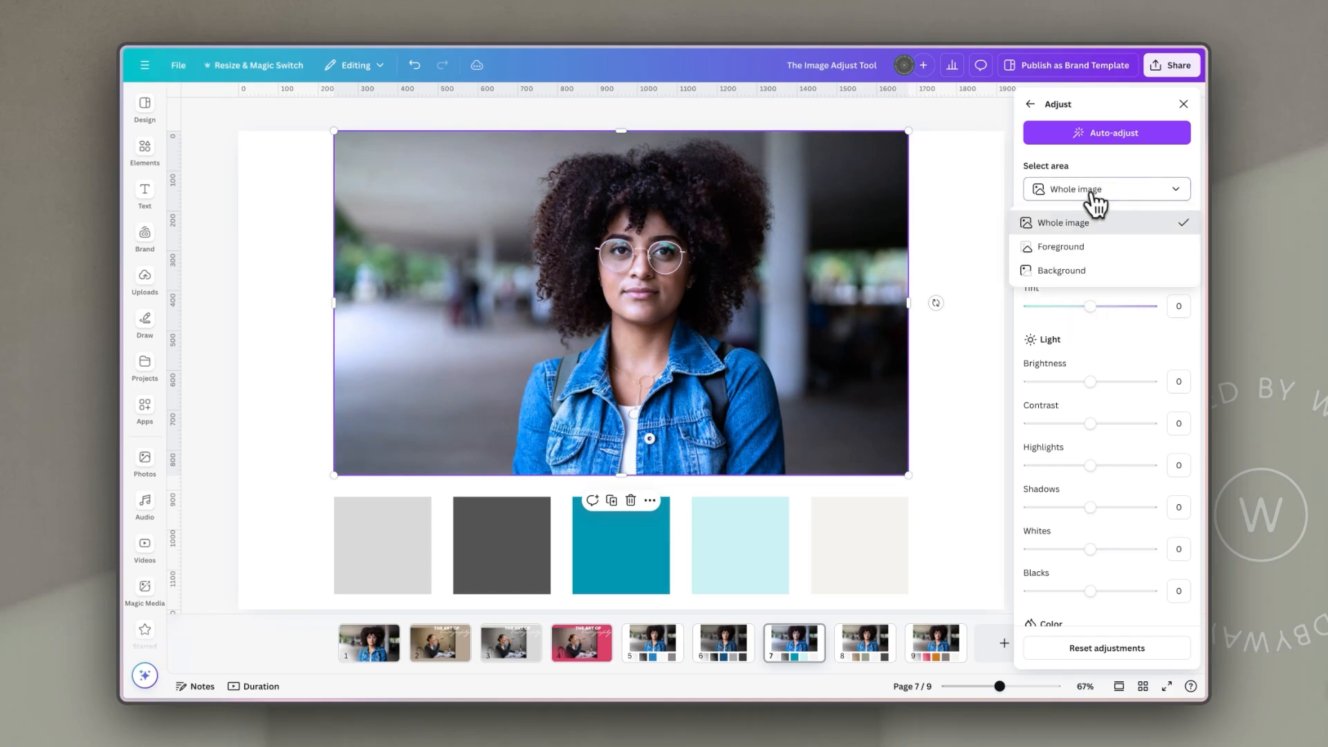
{"action": "left_click", "coordinate": [1077, 270]}
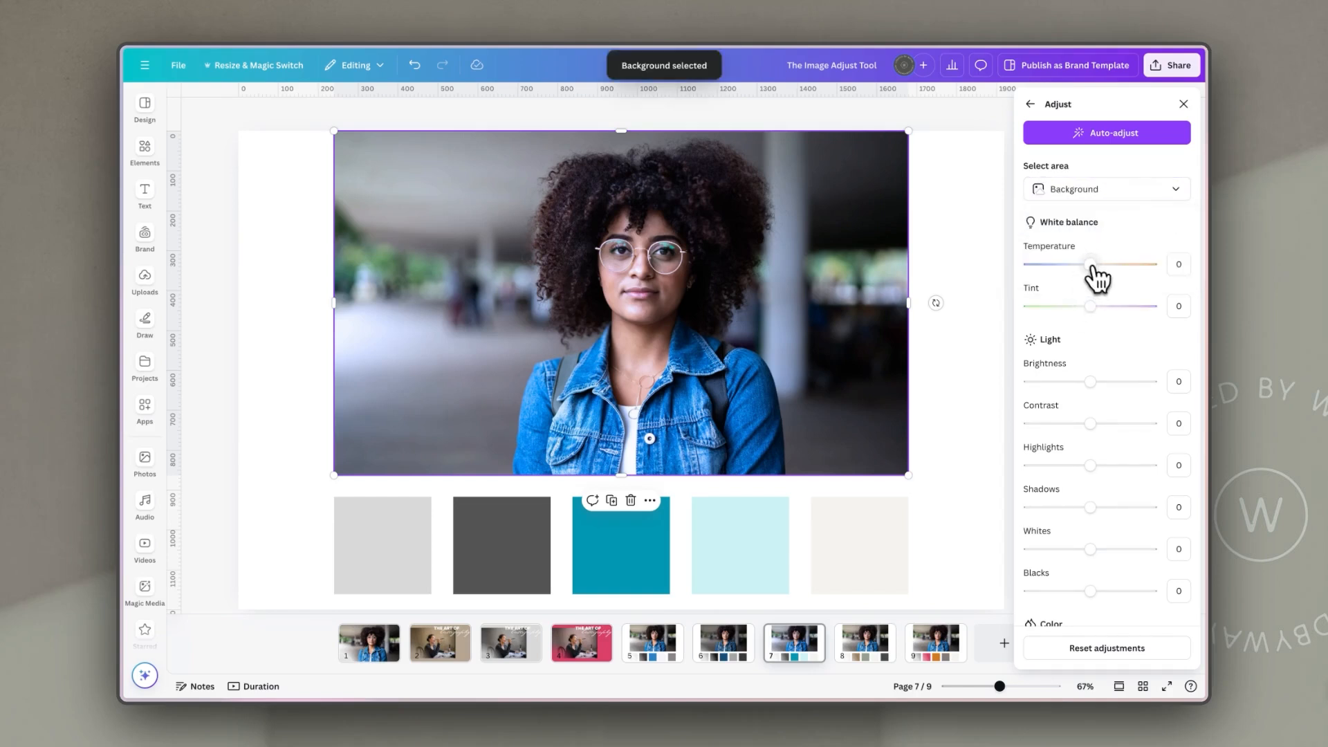
{"action": "left_click_drag", "start_coordinate": [1091, 268], "coordinate": [1073, 270]}
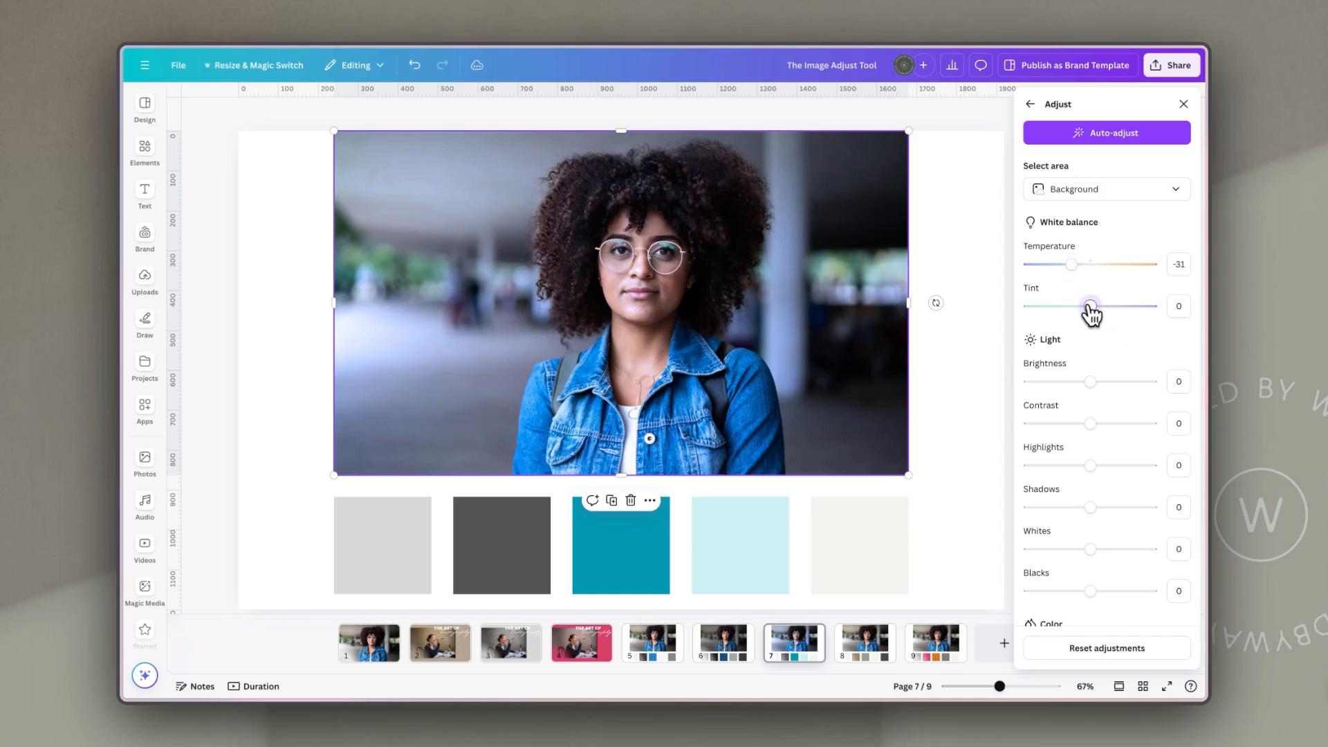
{"action": "left_click_drag", "start_coordinate": [1091, 315], "coordinate": [1076, 311]}
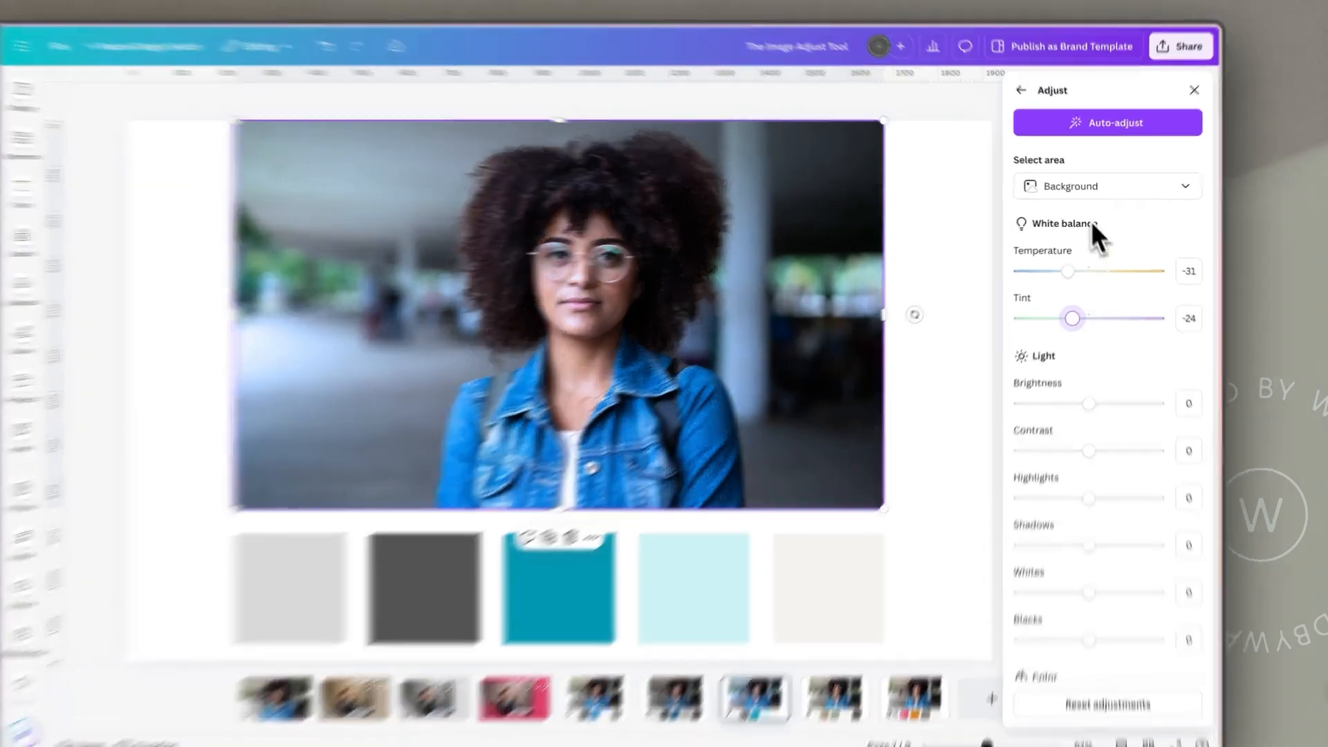
Return the adjustment area to the whole image and shift the blue color's hue to a greenish teal.
{"action": "left_click", "coordinate": [1088, 184]}
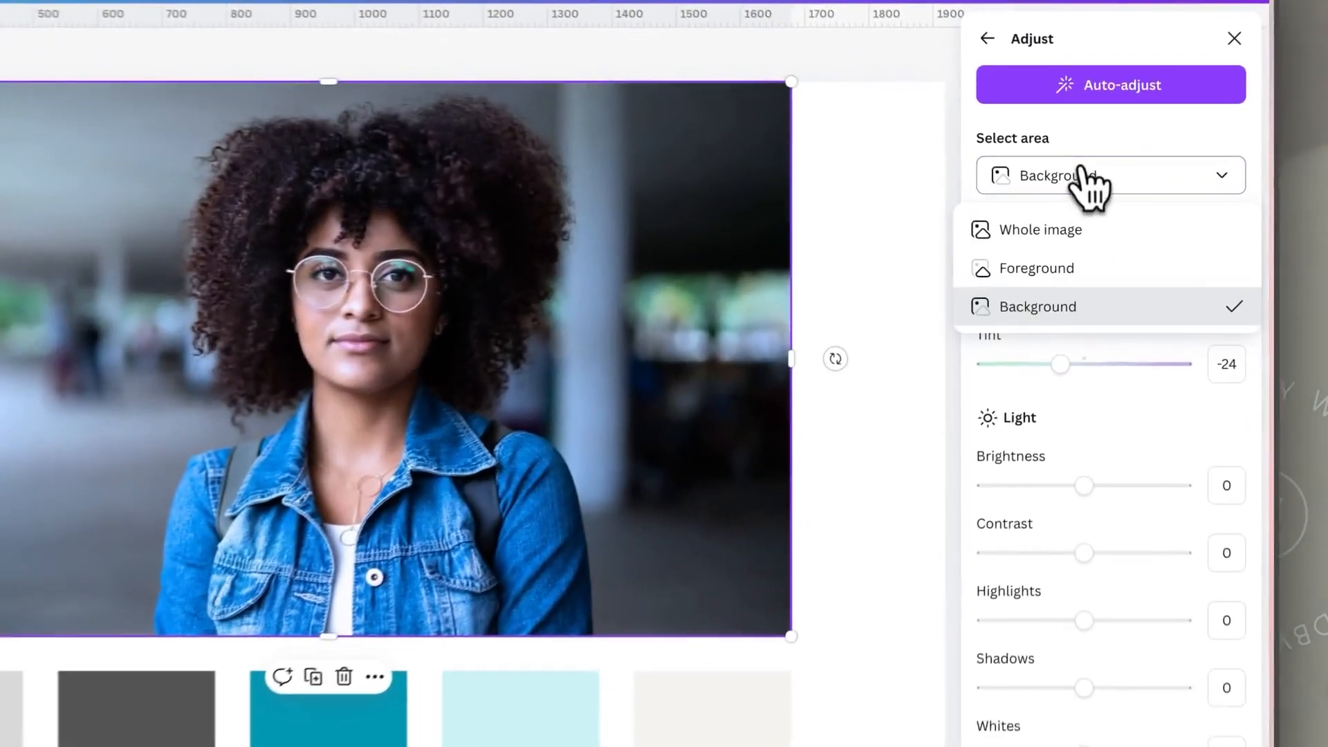
{"action": "left_click", "coordinate": [1072, 233]}
{"action": "scroll", "coordinate": [1081, 276], "scroll_direction": "down", "scroll_amount": 6}
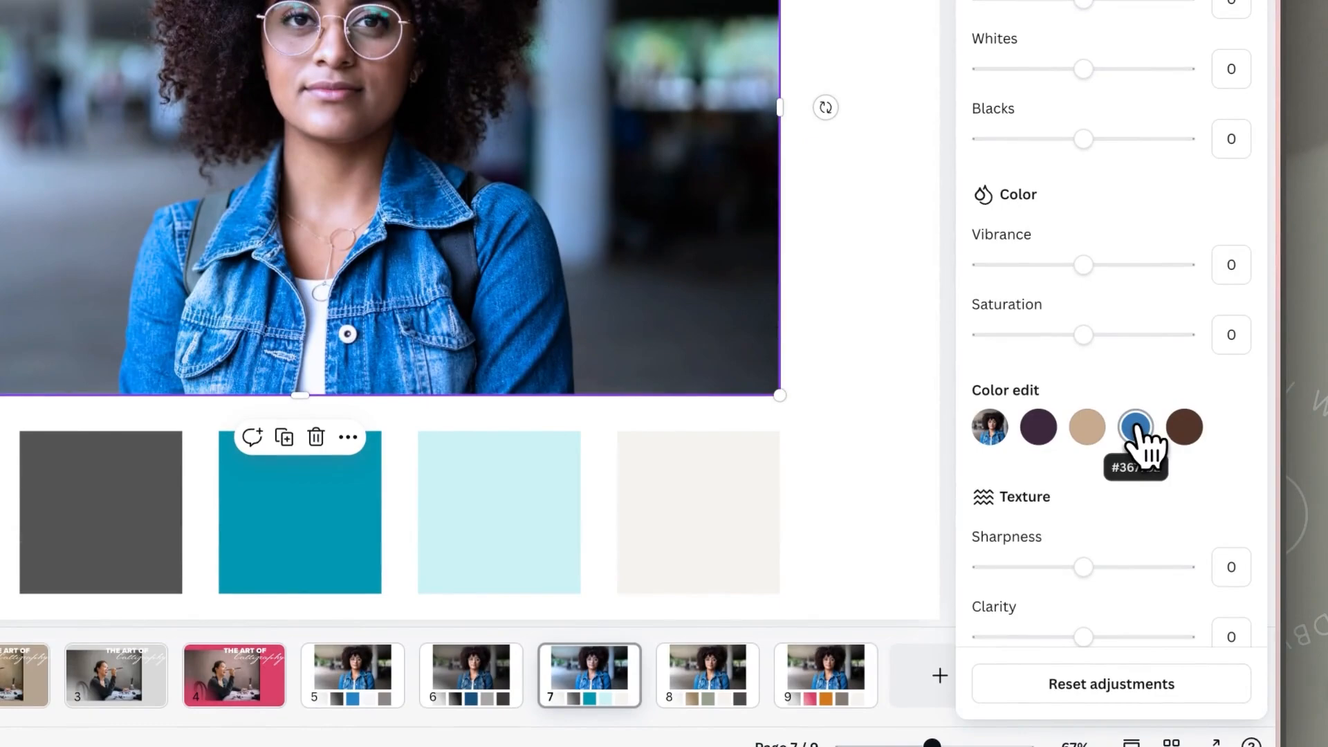
{"action": "left_click", "coordinate": [1138, 430]}
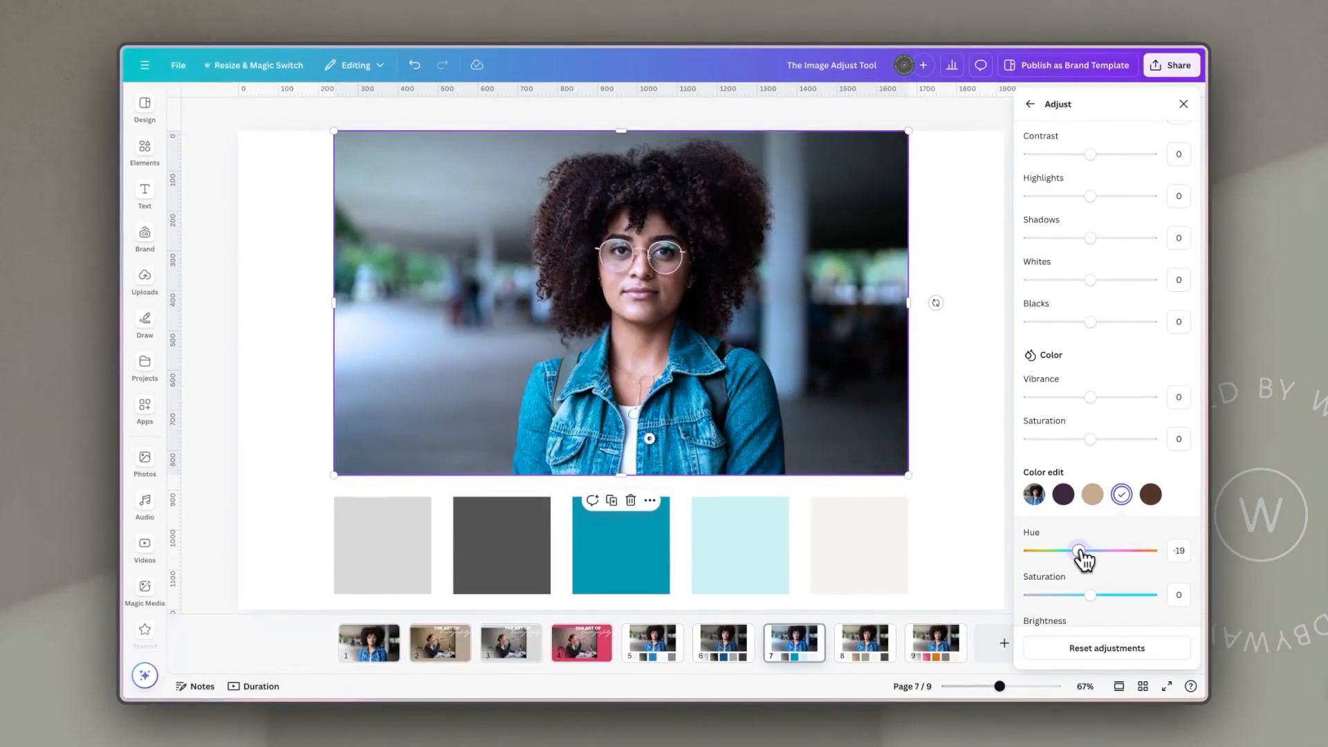
{"action": "left_click_drag", "start_coordinate": [1081, 551], "coordinate": [1098, 593]}
{"action": "scroll", "coordinate": [1106, 581], "scroll_direction": "down", "scroll_amount": 1}
{"action": "mouse_move", "coordinate": [1076, 548]}
{"action": "left_mouse_down"}
{"action": "mouse_move", "coordinate": [1060, 549]}
{"action": "mouse_move", "coordinate": [1068, 557]}
{"action": "left_mouse_up"}
{"action": "left_click", "coordinate": [972, 579]}
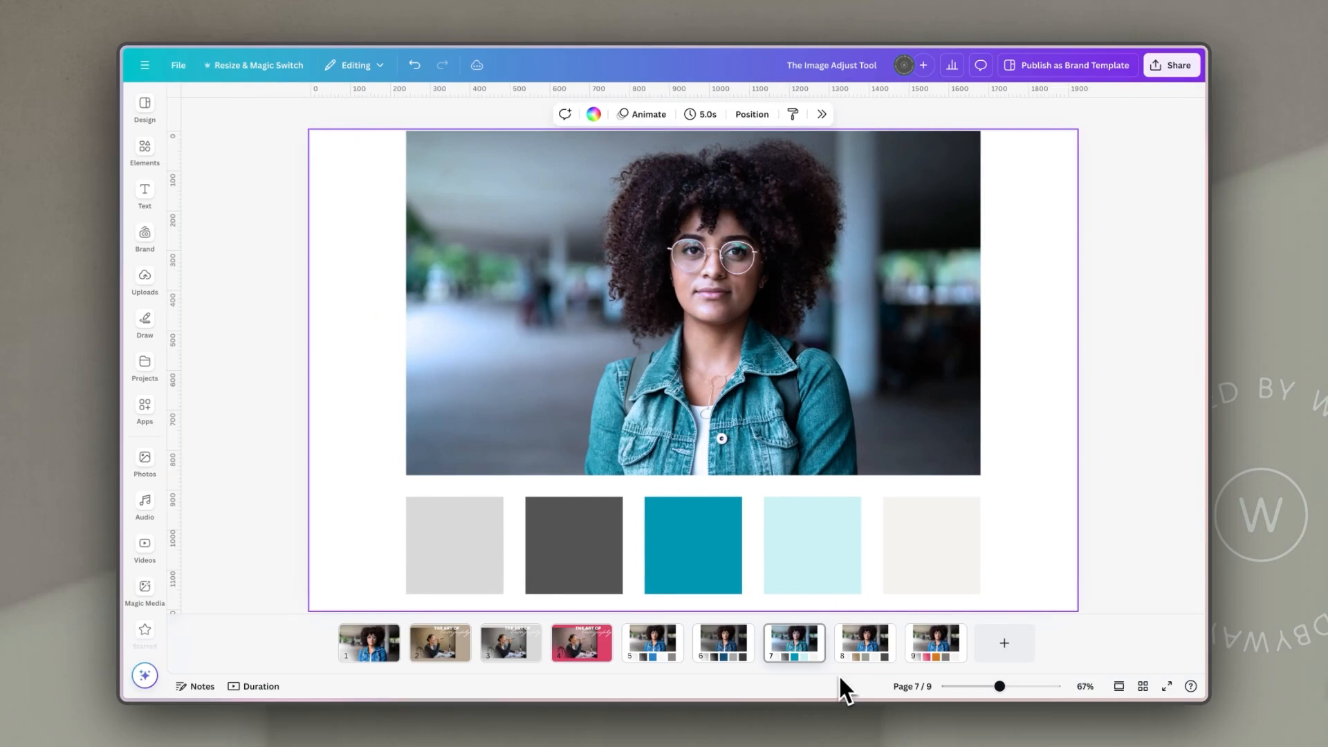
Compare the photos on pages 6 and 5 with the teal version on page 7.
{"action": "left_click", "coordinate": [727, 652]}
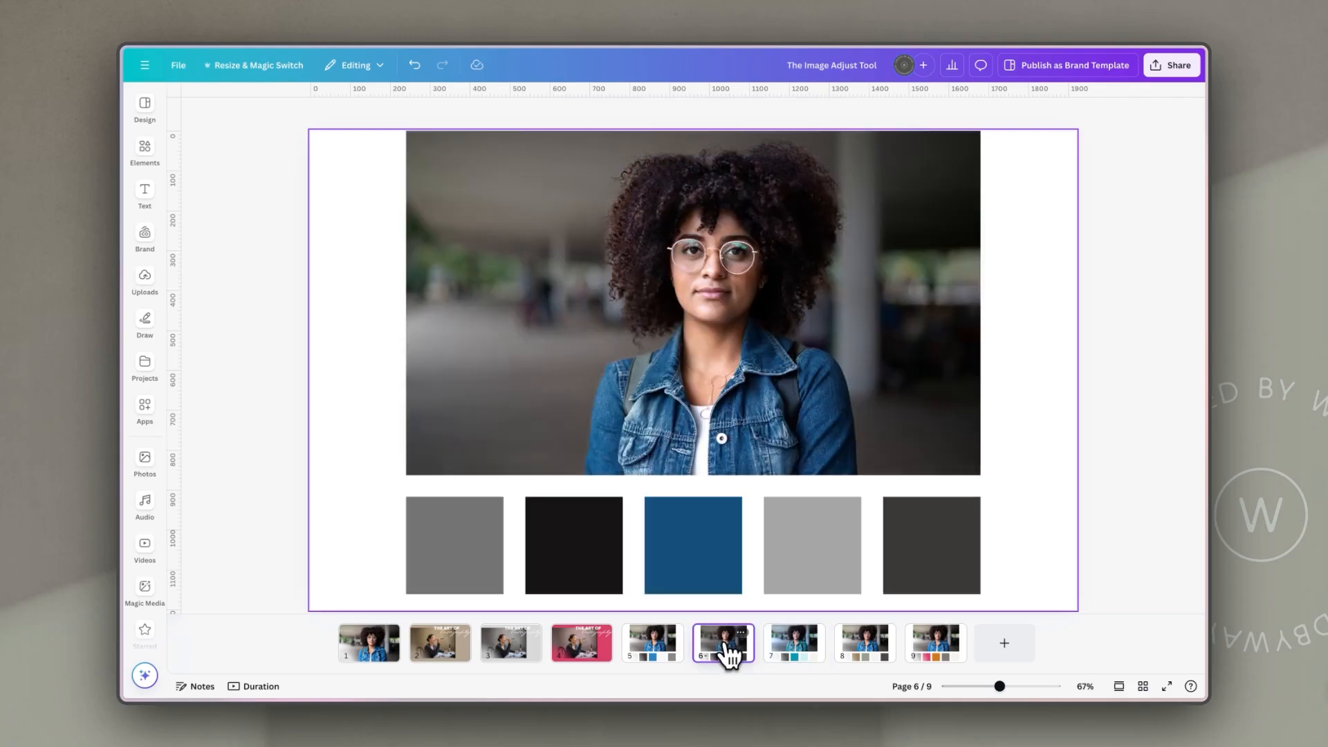
{"action": "left_click", "coordinate": [657, 652]}
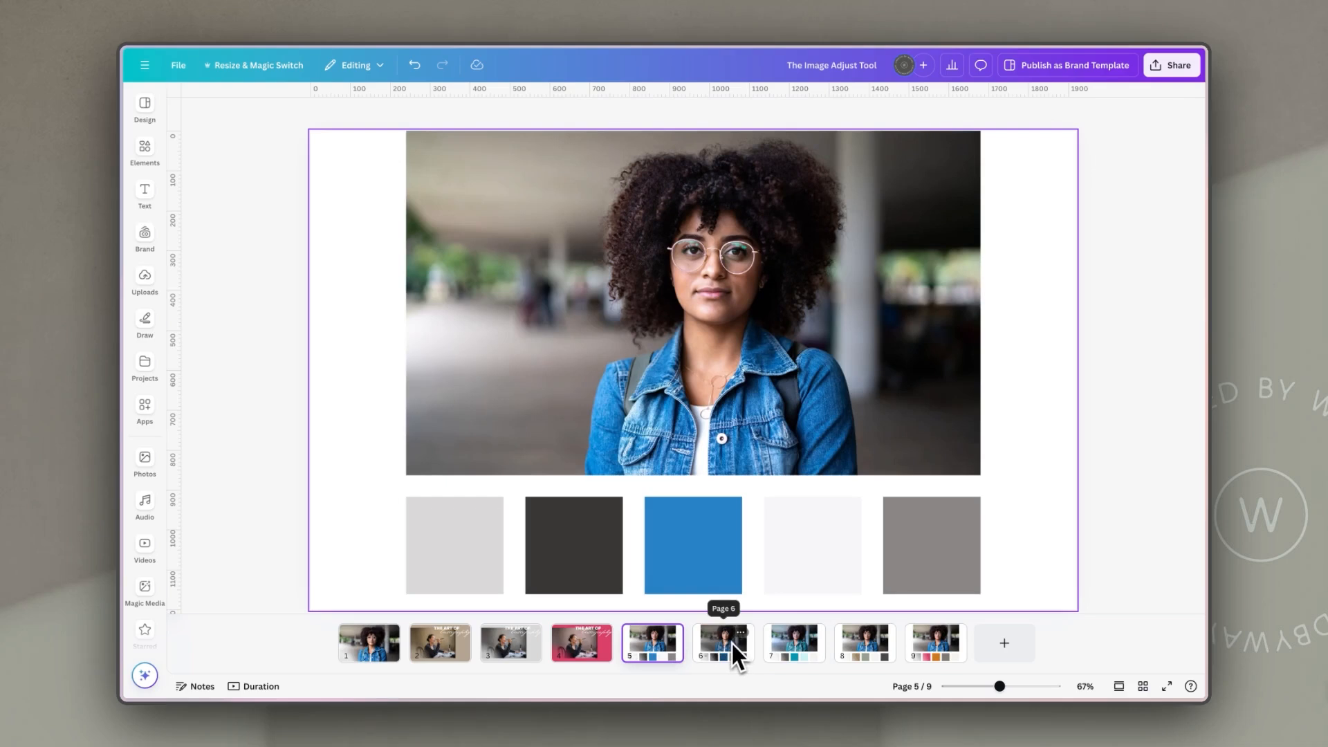
{"action": "left_click", "coordinate": [789, 650]}
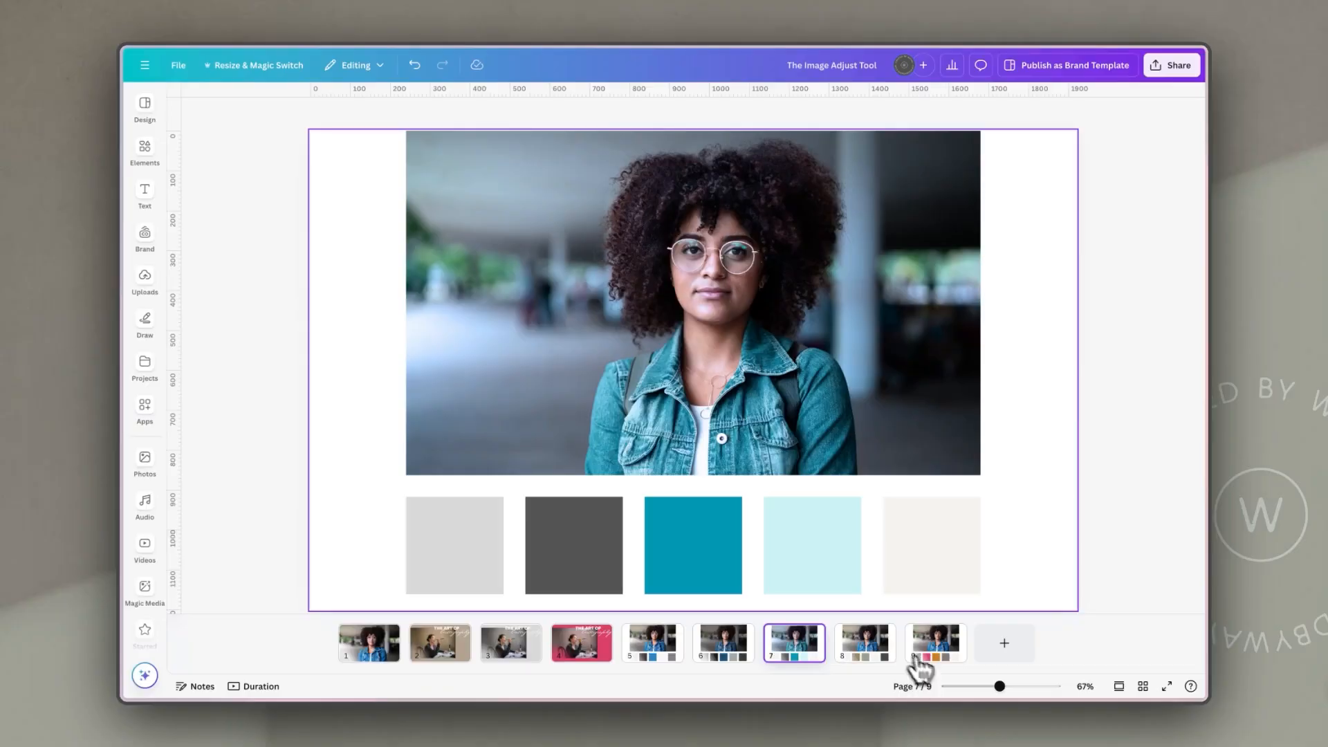
For the page 8 photo, mute only the background by setting its vibrance to -25 and saturation to -59.
{"action": "left_click", "coordinate": [868, 657]}
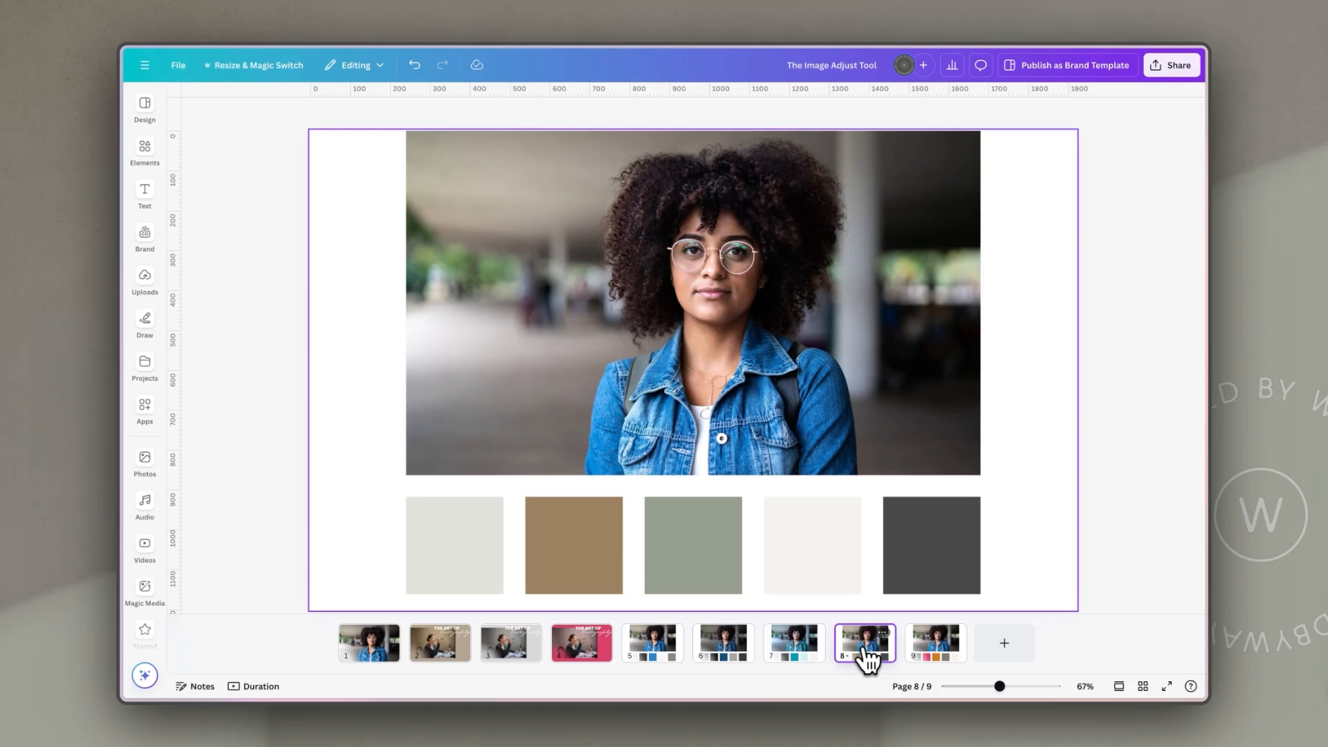
{"action": "left_click", "coordinate": [907, 358]}
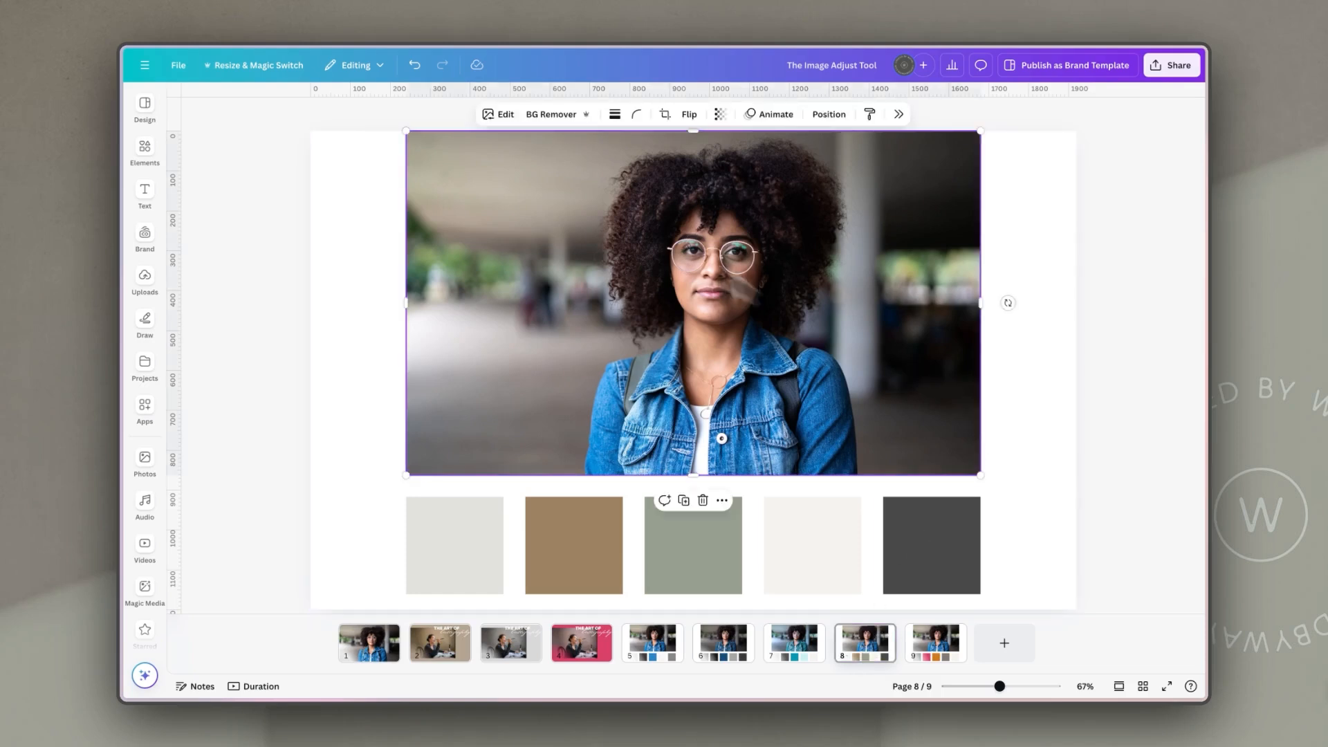
{"action": "left_click", "coordinate": [501, 118]}
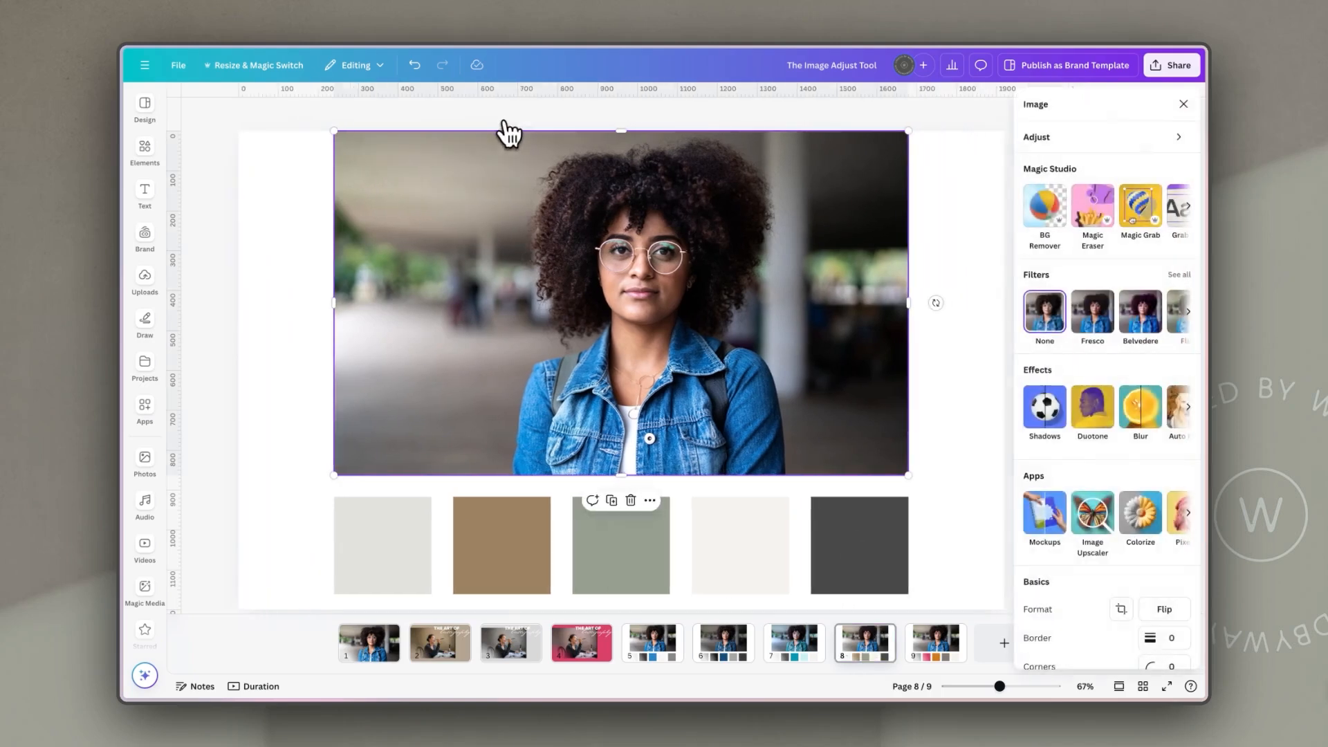
{"action": "left_click", "coordinate": [1062, 135]}
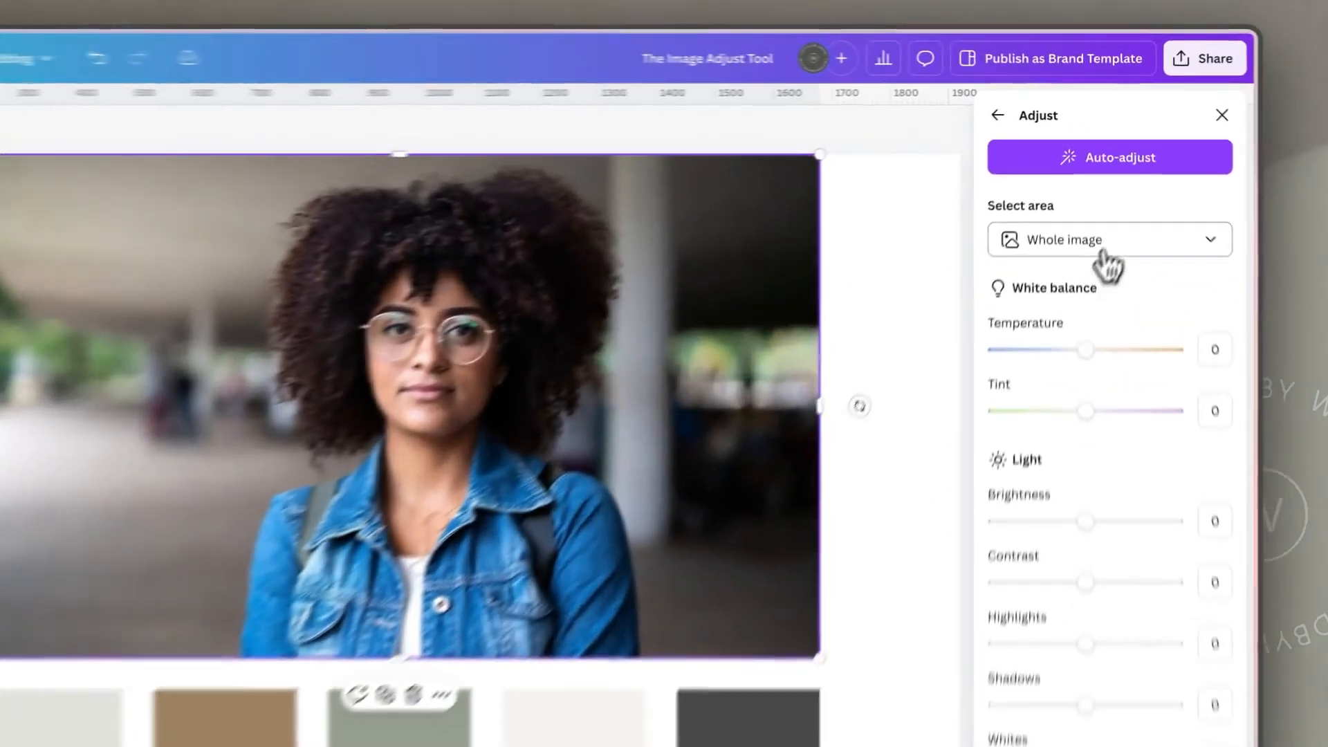
{"action": "left_click", "coordinate": [1107, 191]}
{"action": "left_click", "coordinate": [1061, 398]}
{"action": "scroll", "coordinate": [1121, 701], "scroll_direction": "down", "scroll_amount": 3}
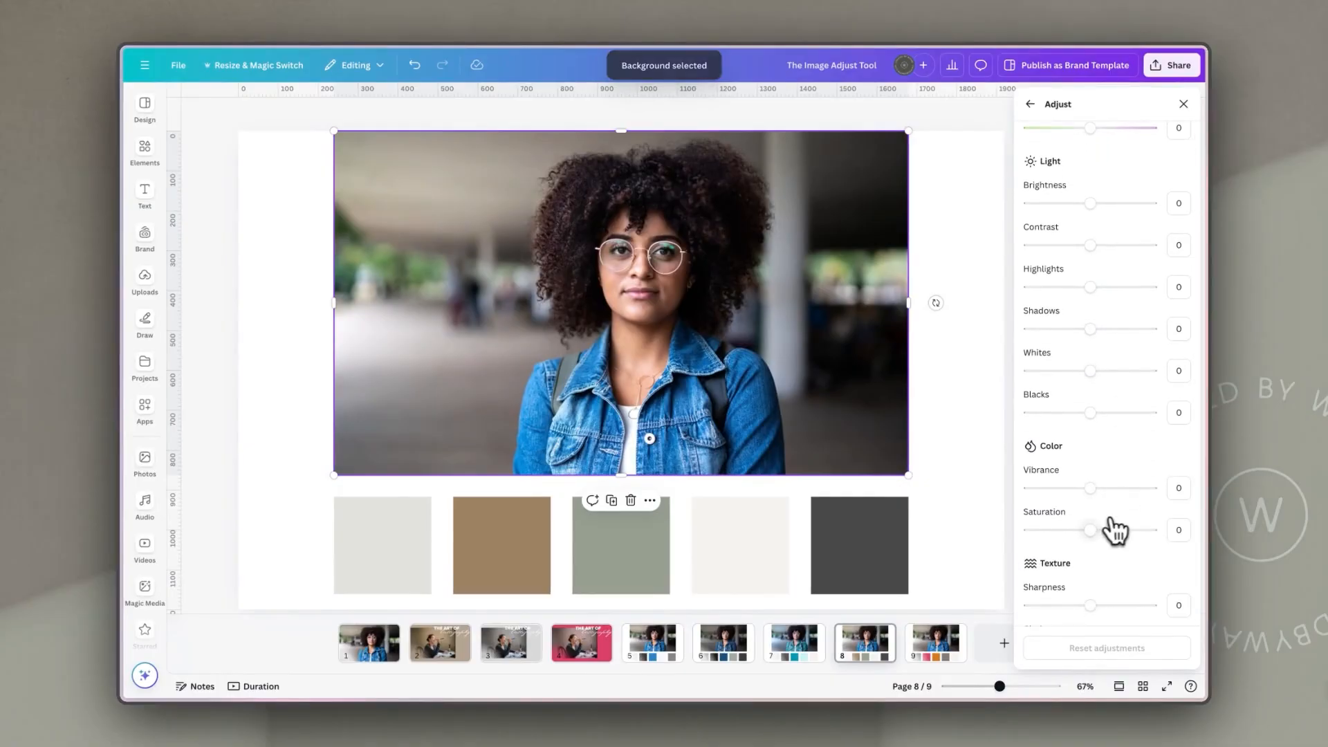
{"action": "left_click_drag", "start_coordinate": [1091, 530], "coordinate": [1062, 530]}
{"action": "left_click_drag", "start_coordinate": [1091, 487], "coordinate": [1055, 531]}
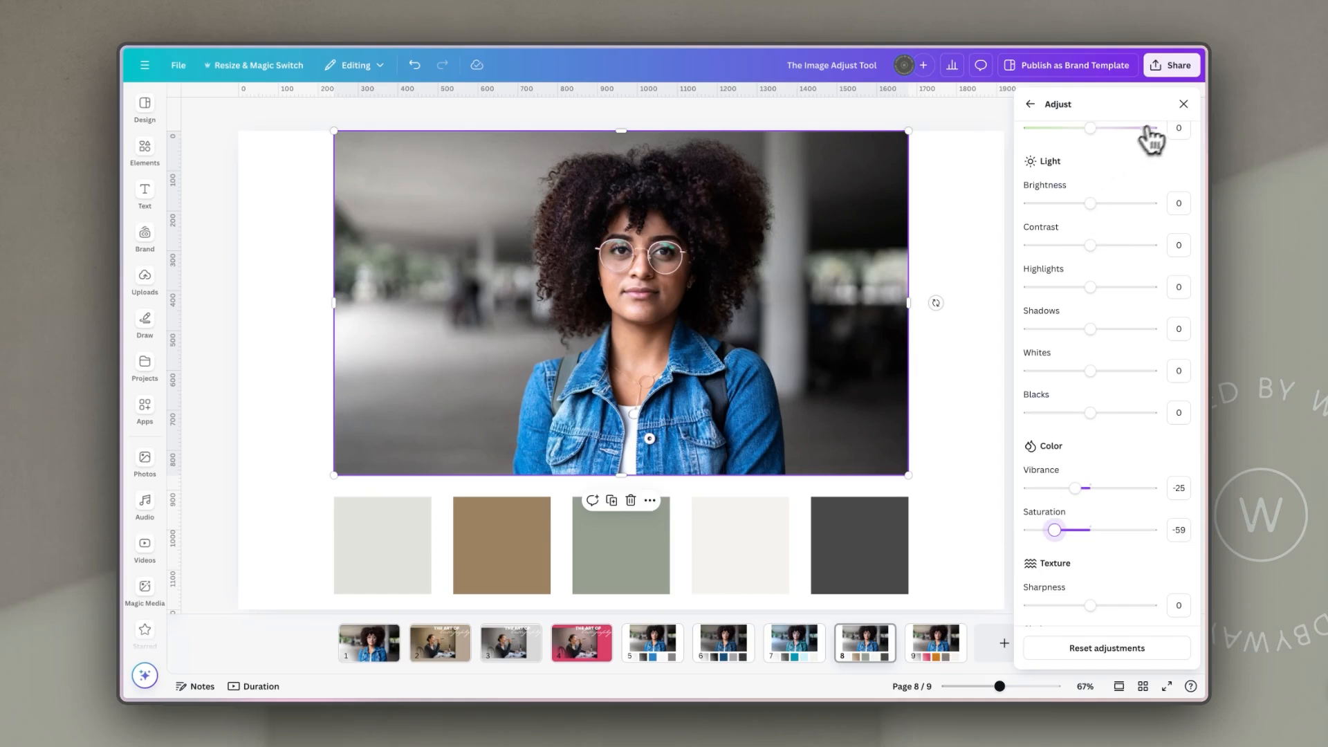
Switch the adjustment area to the whole image and set the blue color's hue to -91.
{"action": "scroll", "coordinate": [1117, 325], "scroll_direction": "up", "scroll_amount": 3}
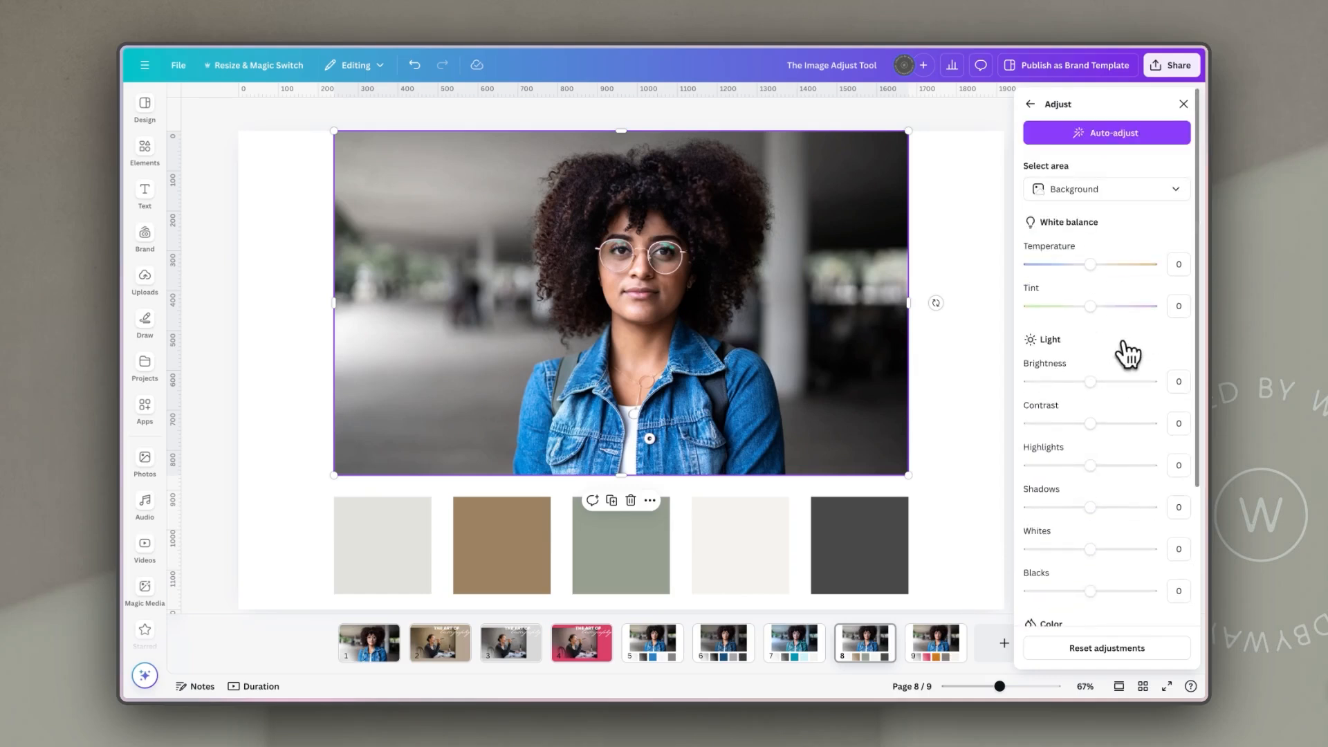
{"action": "left_click", "coordinate": [1130, 193]}
{"action": "left_click", "coordinate": [1099, 217]}
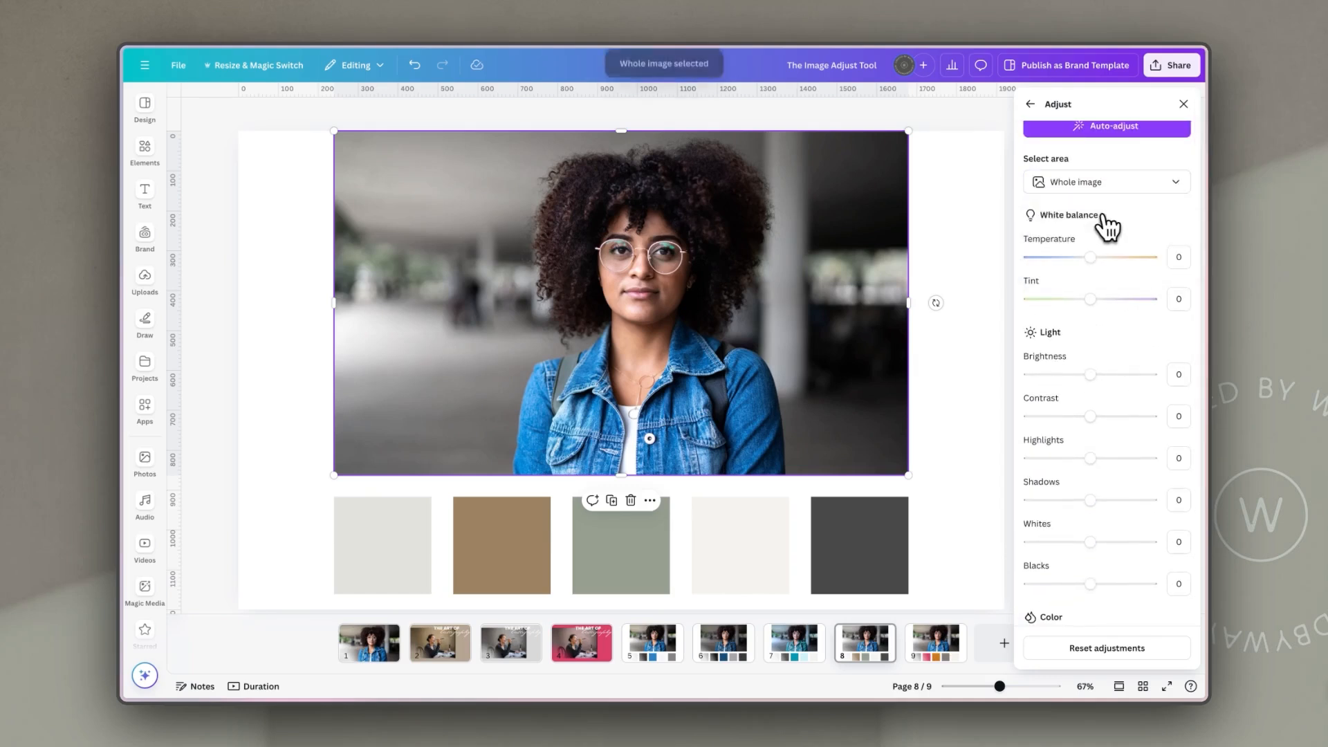
{"action": "scroll", "coordinate": [1072, 377], "scroll_direction": "down", "scroll_amount": 5}
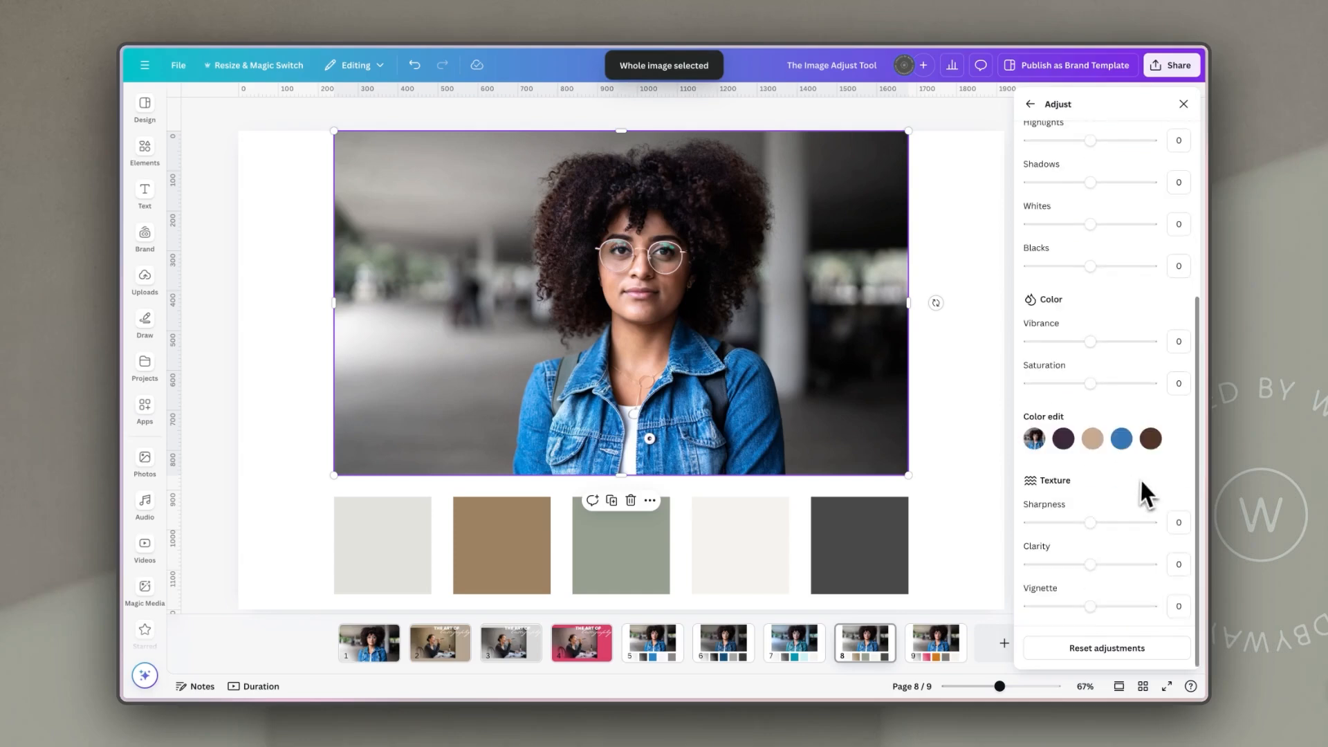
{"action": "left_click", "coordinate": [1121, 438]}
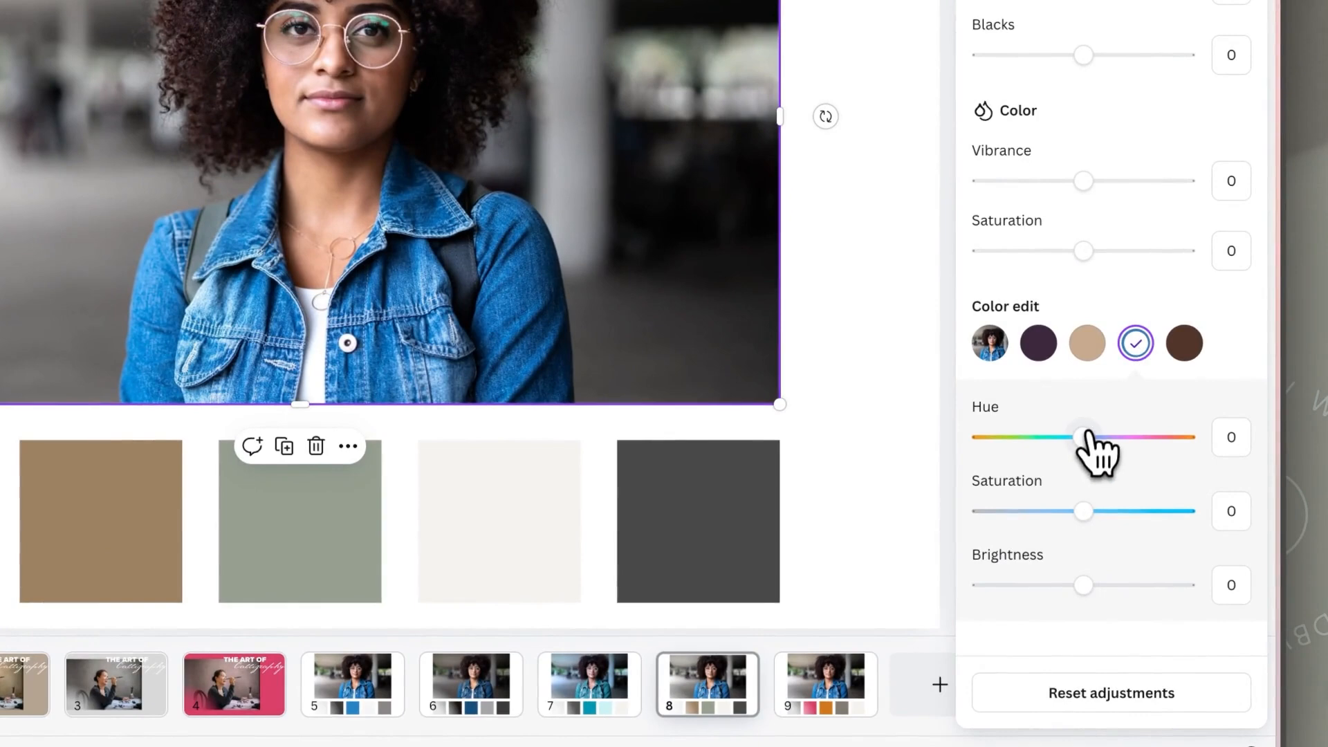
{"action": "left_click_drag", "start_coordinate": [1083, 438], "coordinate": [1008, 457]}
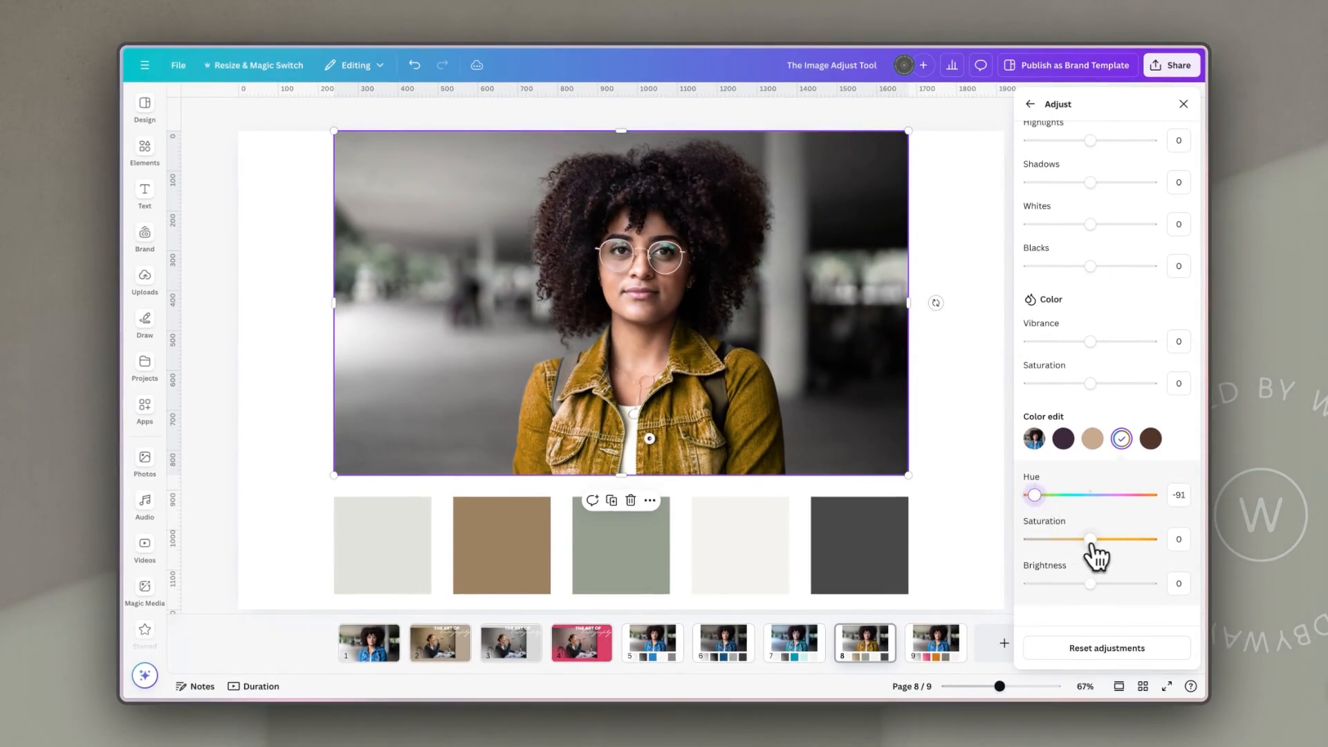
Refine the jacket's edited blue color by reducing its saturation and setting brightness to -16 and hue to about -96.
{"action": "left_click_drag", "start_coordinate": [1090, 540], "coordinate": [1058, 540]}
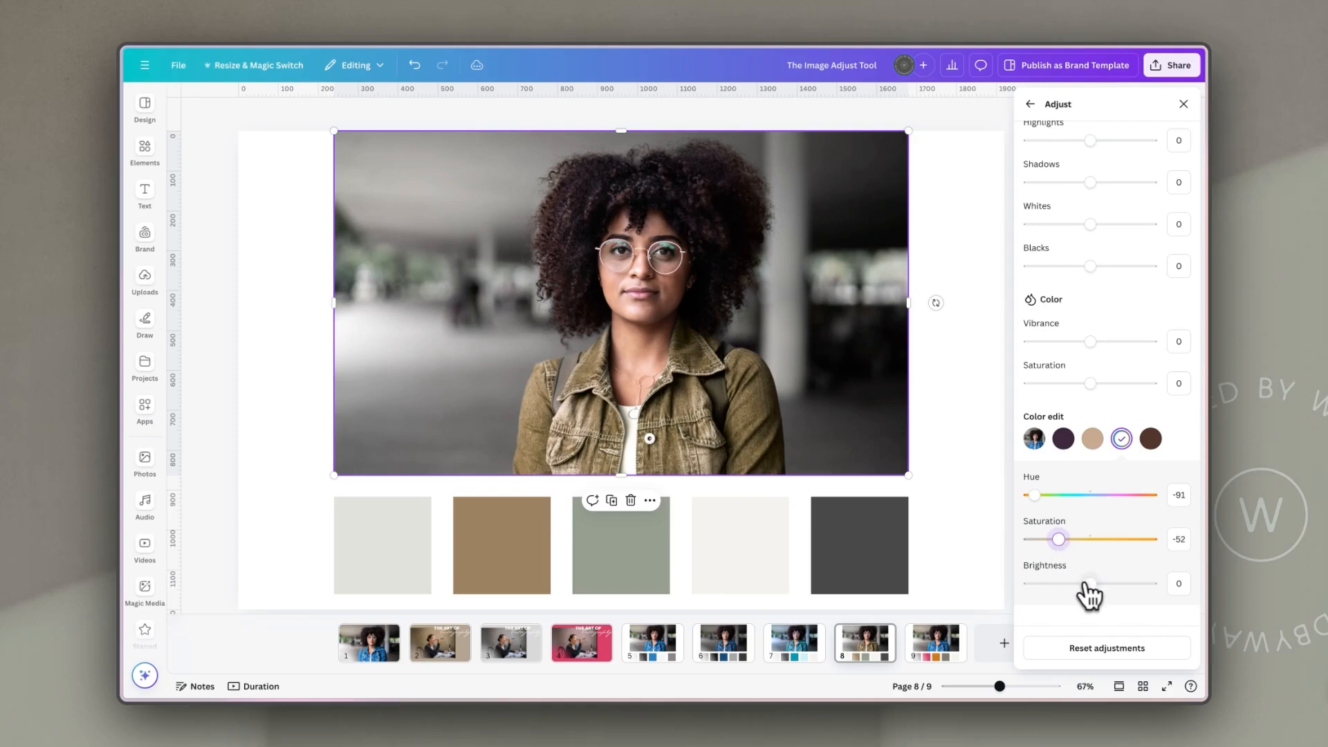
{"action": "mouse_move", "coordinate": [1090, 584]}
{"action": "left_mouse_down"}
{"action": "mouse_move", "coordinate": [1103, 587]}
{"action": "mouse_move", "coordinate": [1080, 584]}
{"action": "left_mouse_up"}
{"action": "left_click_drag", "start_coordinate": [1035, 495], "coordinate": [1030, 496]}
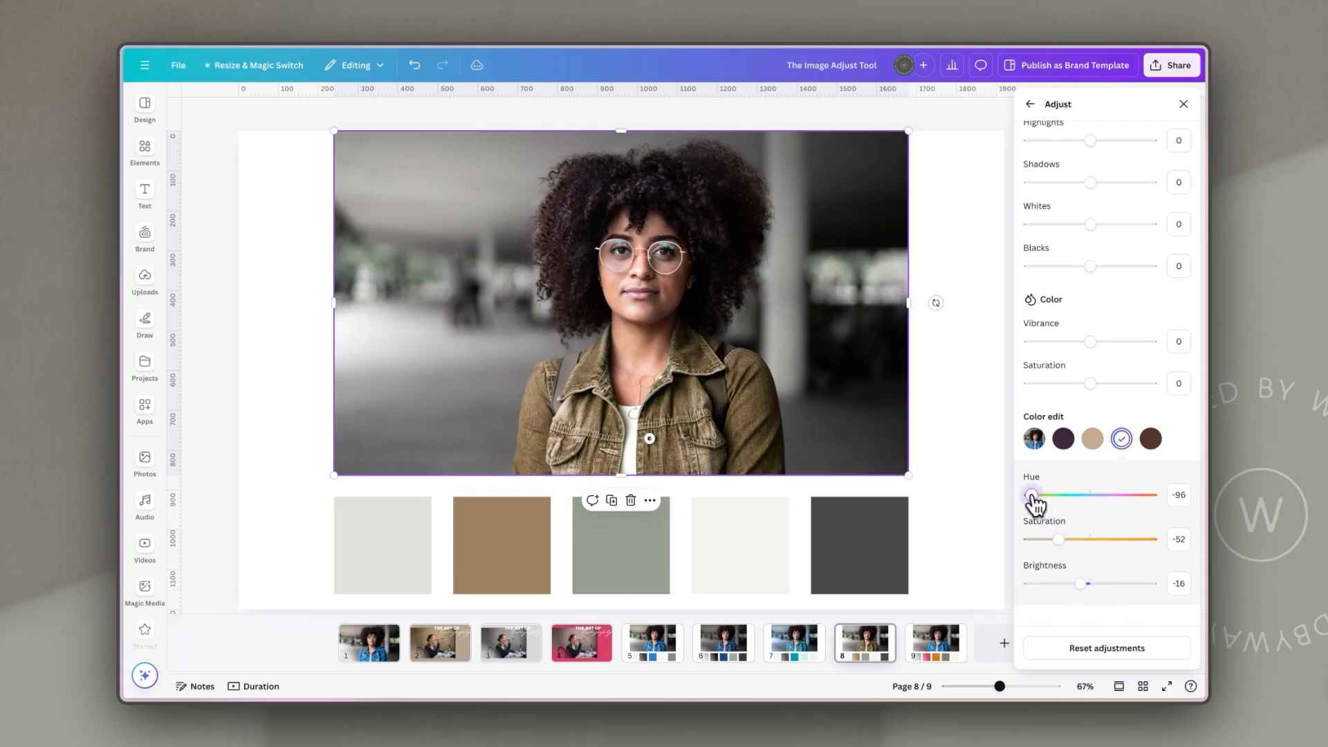
{"action": "left_click_drag", "start_coordinate": [1059, 541], "coordinate": [1069, 547]}
Compare the original photo on page 5 with the brown-jacket version on page 8, and open page 9.
{"action": "left_click", "coordinate": [654, 655]}
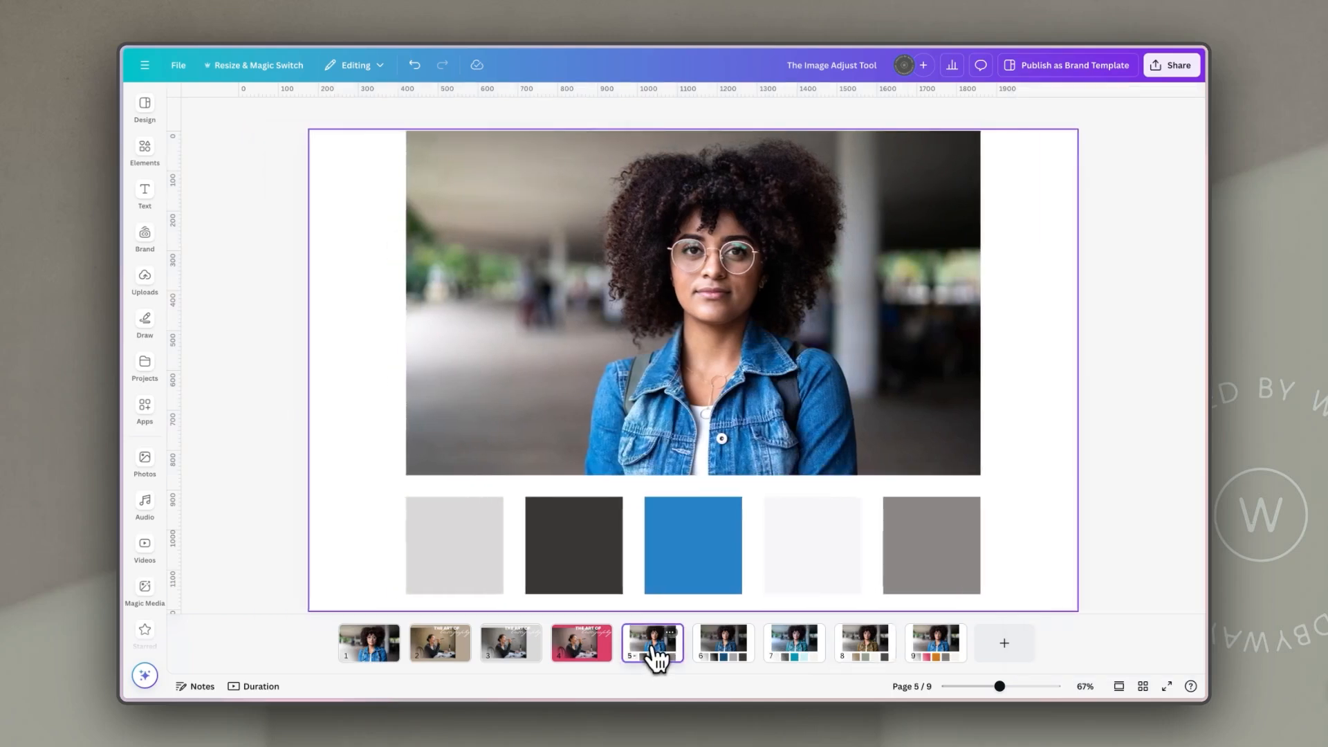
{"action": "left_click", "coordinate": [867, 657]}
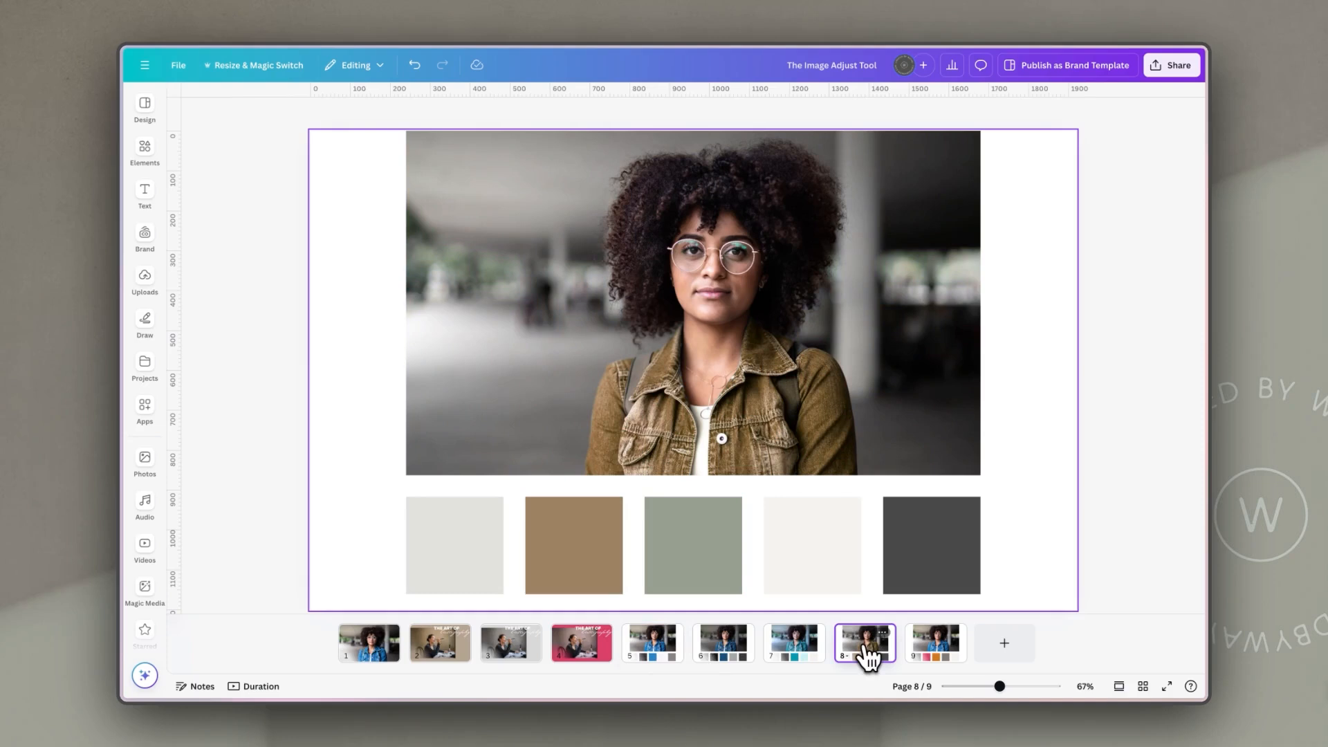
{"action": "left_click", "coordinate": [948, 650]}
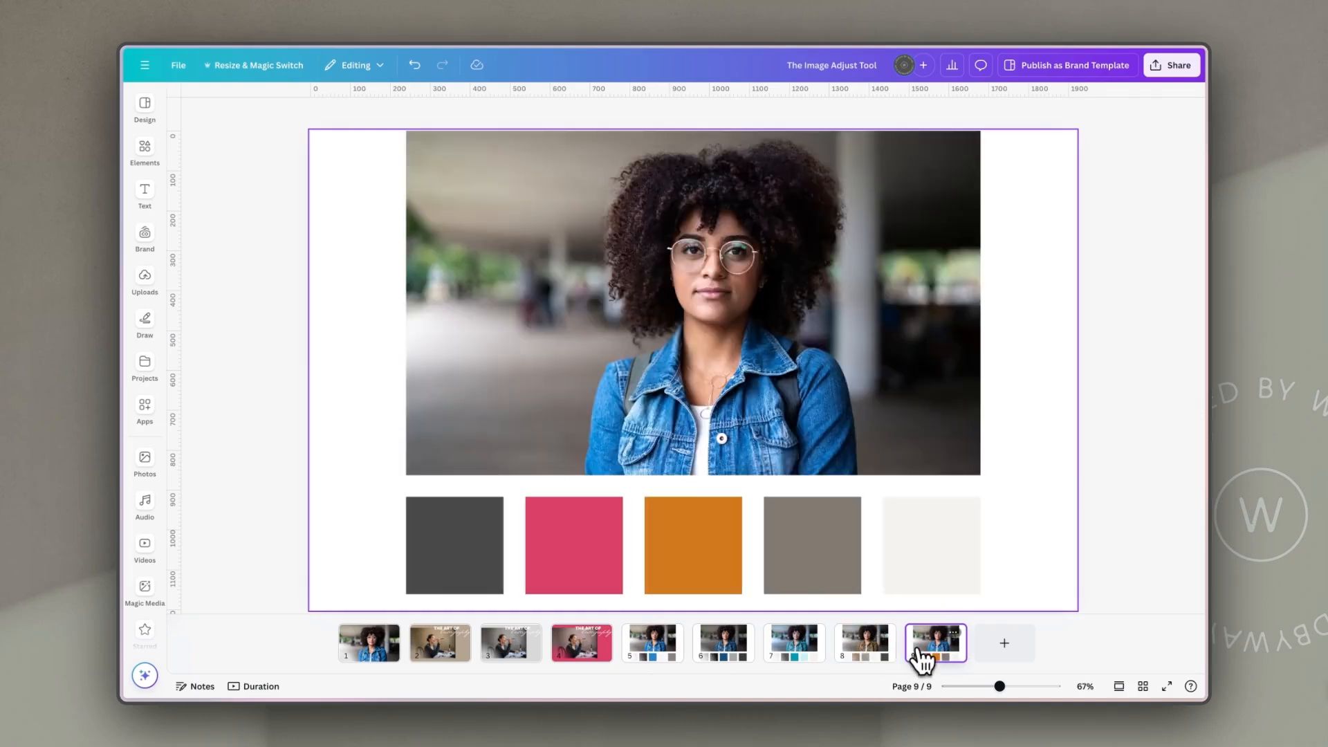
Warm the page 9 photo's background by setting its white balance temperature to 32.
{"action": "left_click", "coordinate": [625, 156]}
{"action": "left_click", "coordinate": [505, 115]}
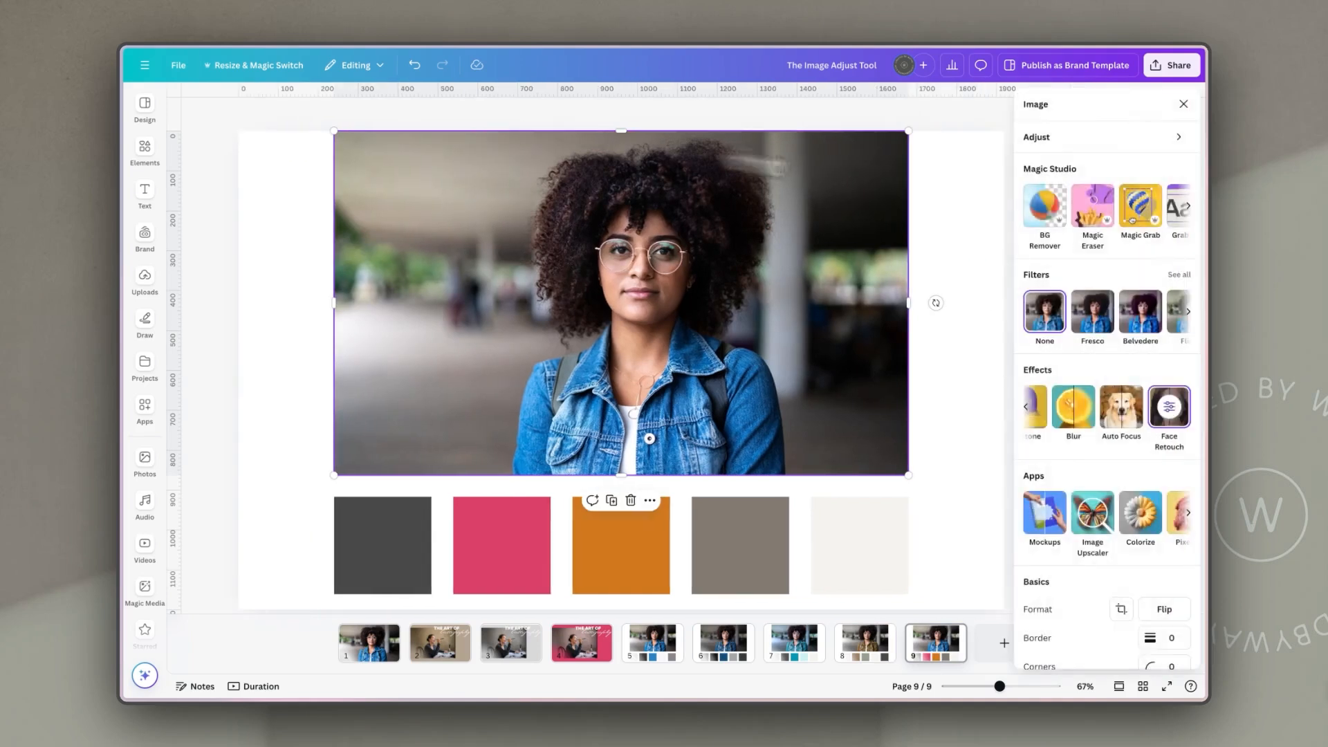
{"action": "left_click", "coordinate": [1128, 138]}
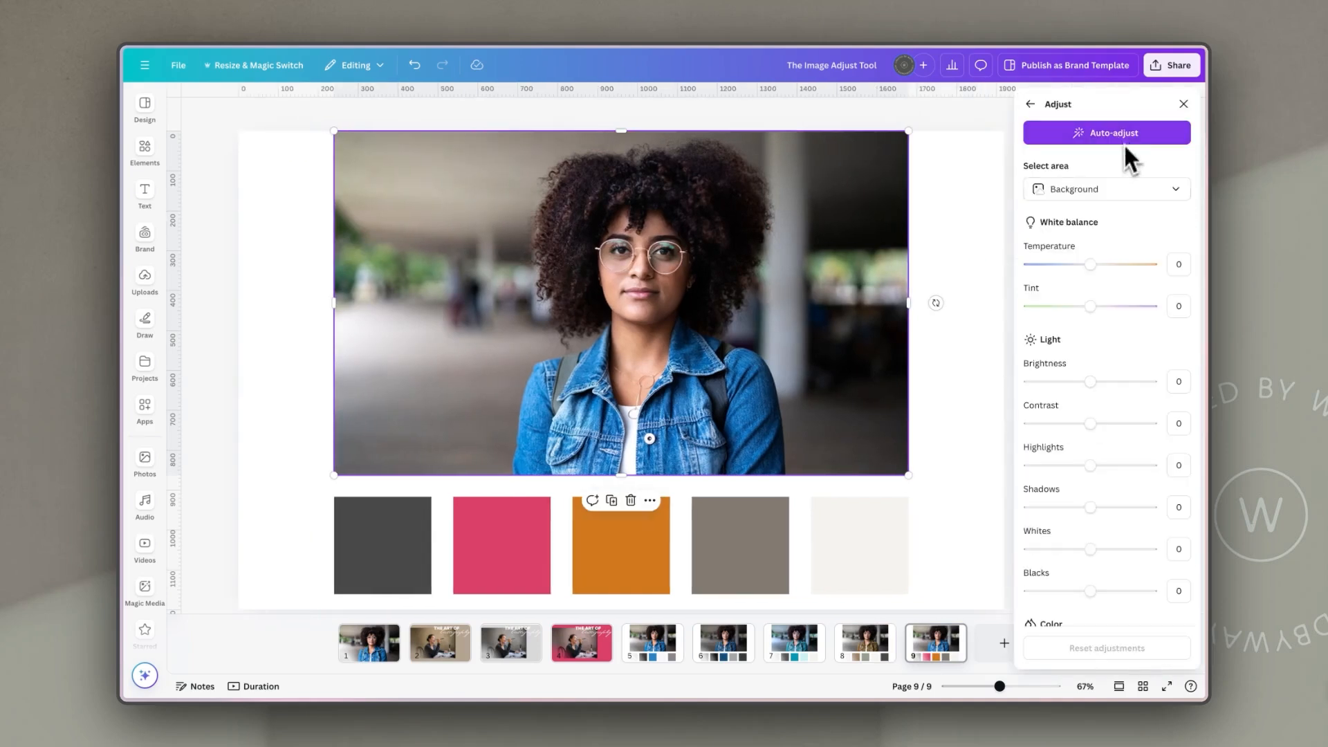
{"action": "left_click", "coordinate": [1115, 196]}
{"action": "left_click", "coordinate": [1115, 195]}
{"action": "left_click", "coordinate": [1091, 265]}
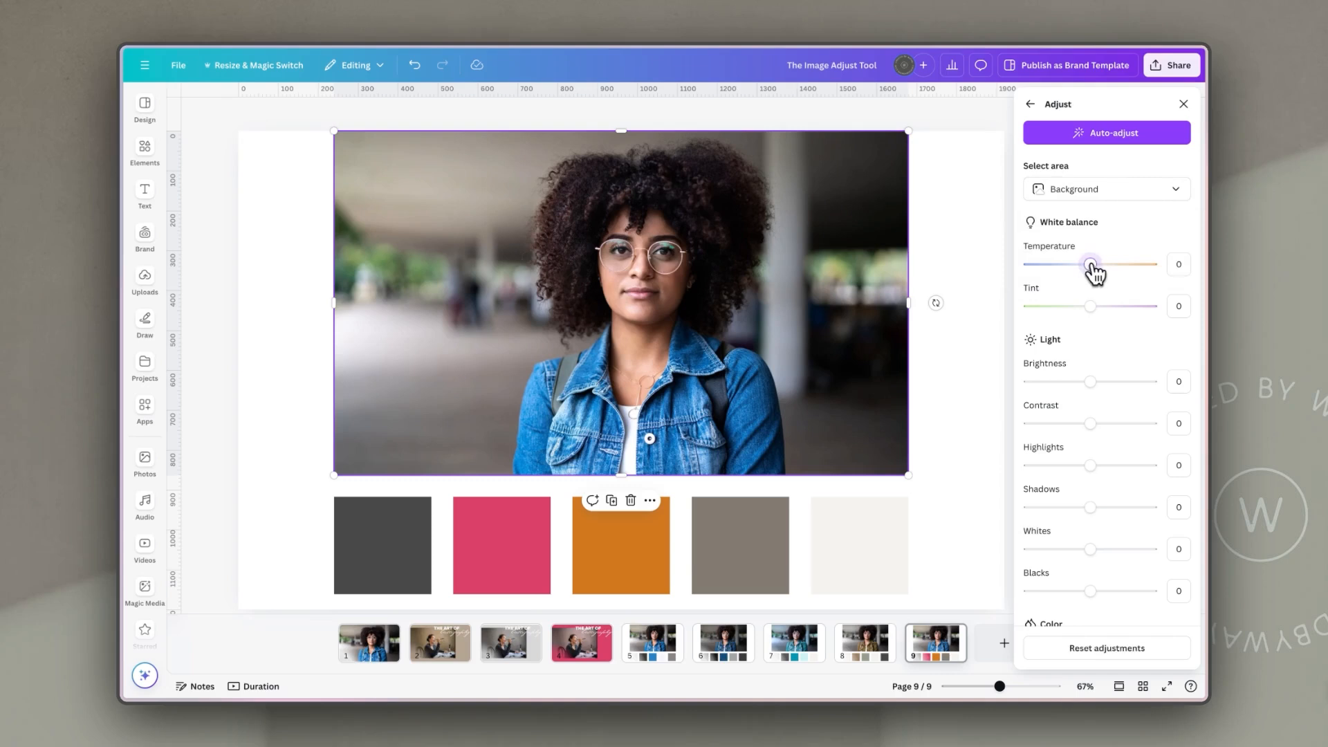
{"action": "left_click_drag", "start_coordinate": [1091, 265], "coordinate": [1112, 273]}
{"action": "left_click_drag", "start_coordinate": [1113, 276], "coordinate": [1117, 274]}
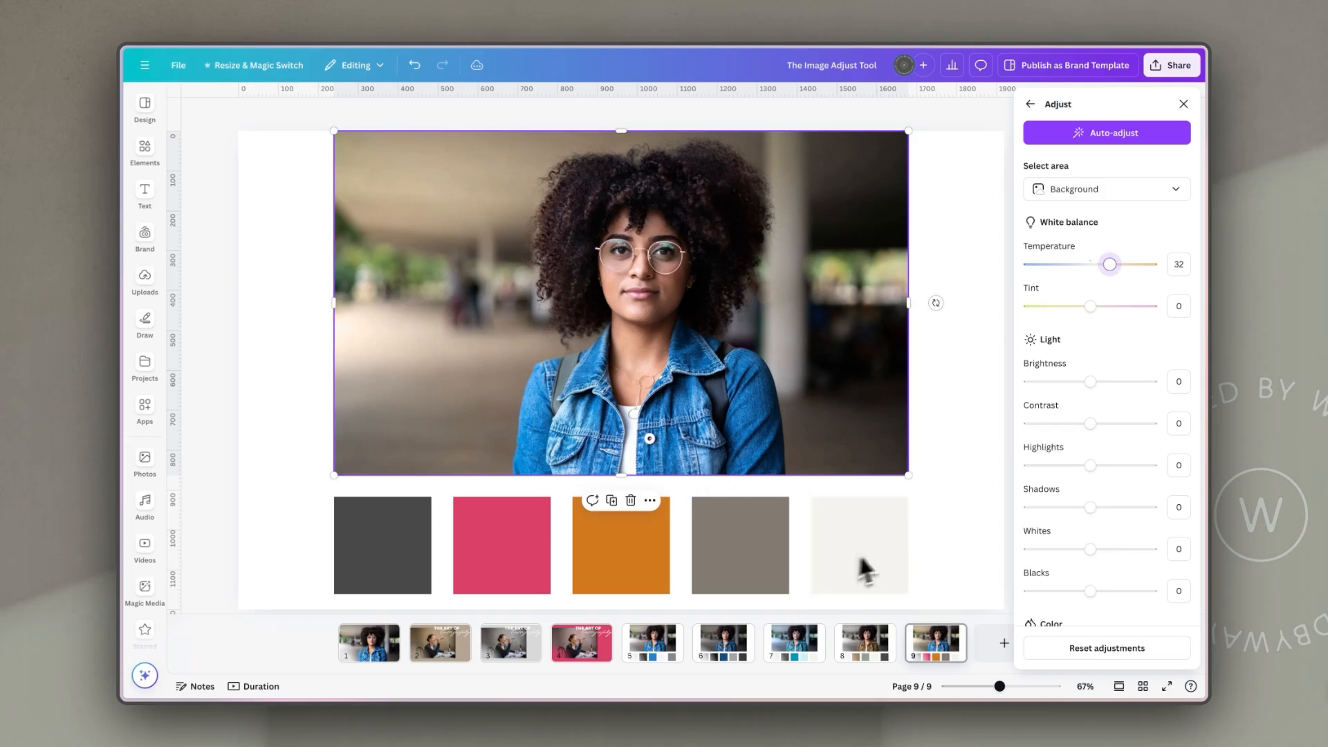
Switch the adjustment area to the whole image and set the jacket's blue color hue to 67.
{"action": "left_click", "coordinate": [1122, 196]}
{"action": "left_click", "coordinate": [1115, 225]}
{"action": "scroll", "coordinate": [1100, 449], "scroll_direction": "down", "scroll_amount": 5}
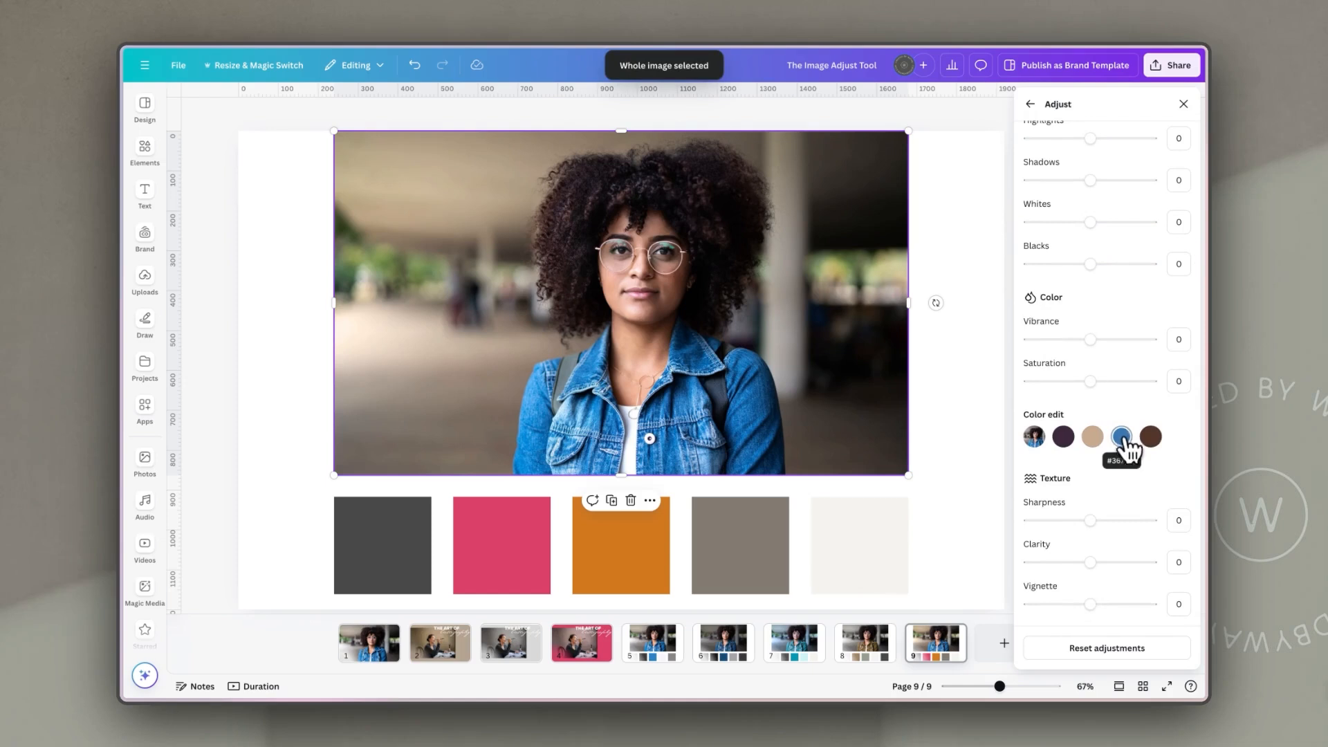
{"action": "left_click", "coordinate": [1122, 436]}
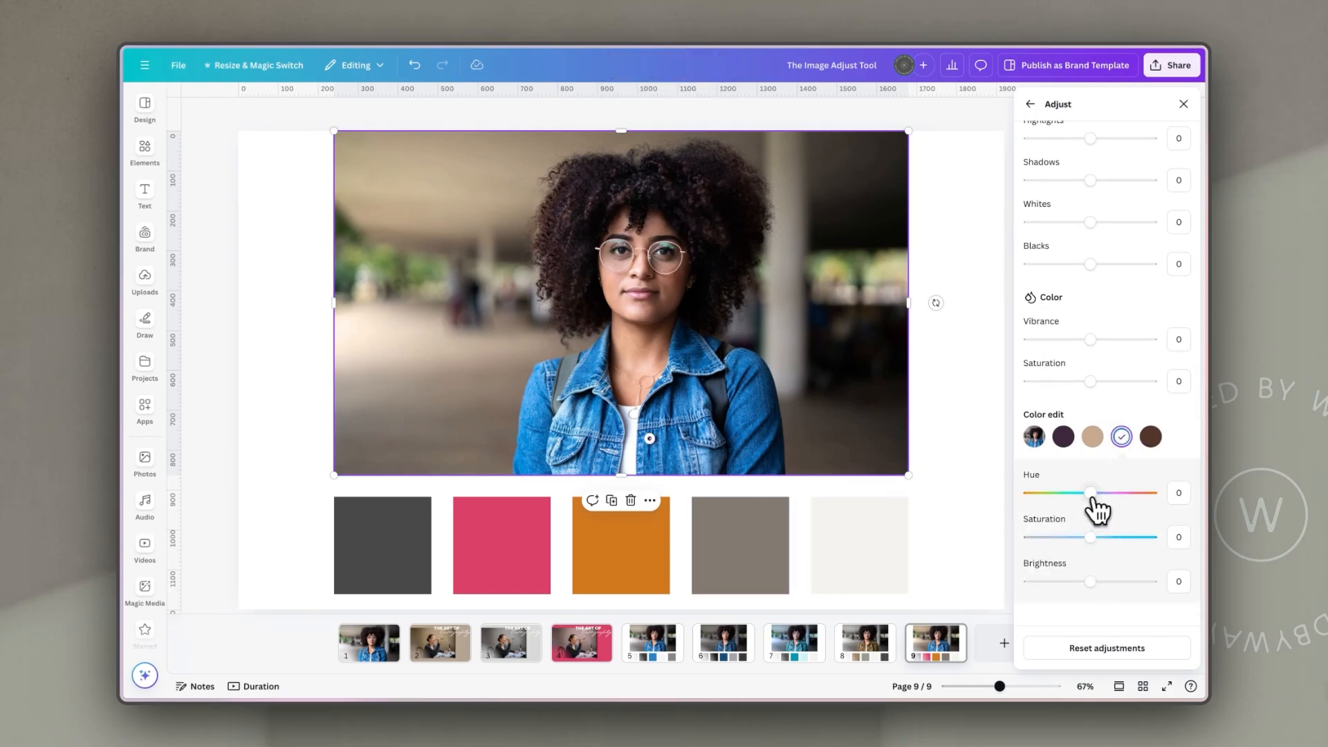
{"action": "left_click_drag", "start_coordinate": [1093, 493], "coordinate": [1131, 494]}
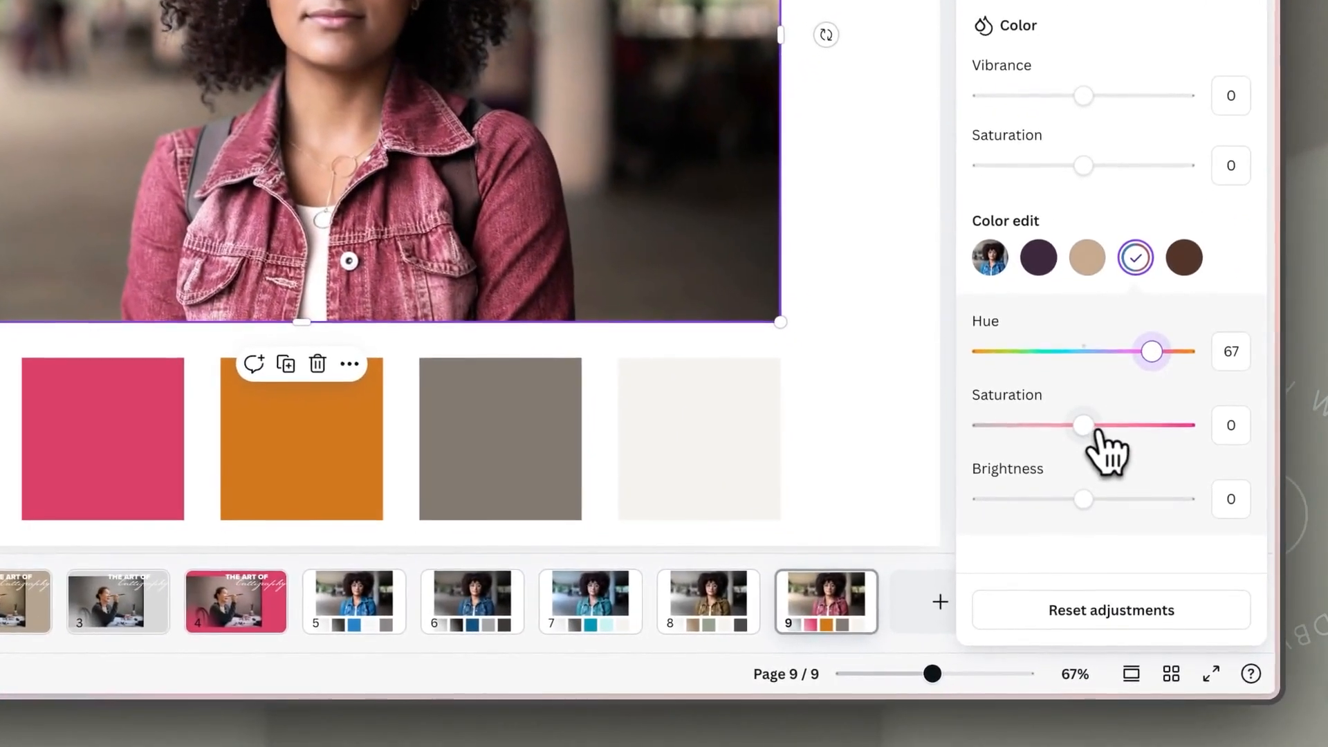
Refine the jacket's edited color by setting brightness to 20 and raising saturation slightly above 5.
{"action": "mouse_move", "coordinate": [1097, 434]}
{"action": "left_mouse_down"}
{"action": "mouse_move", "coordinate": [1086, 427]}
{"action": "mouse_move", "coordinate": [1148, 427]}
{"action": "mouse_move", "coordinate": [1090, 427]}
{"action": "left_mouse_up"}
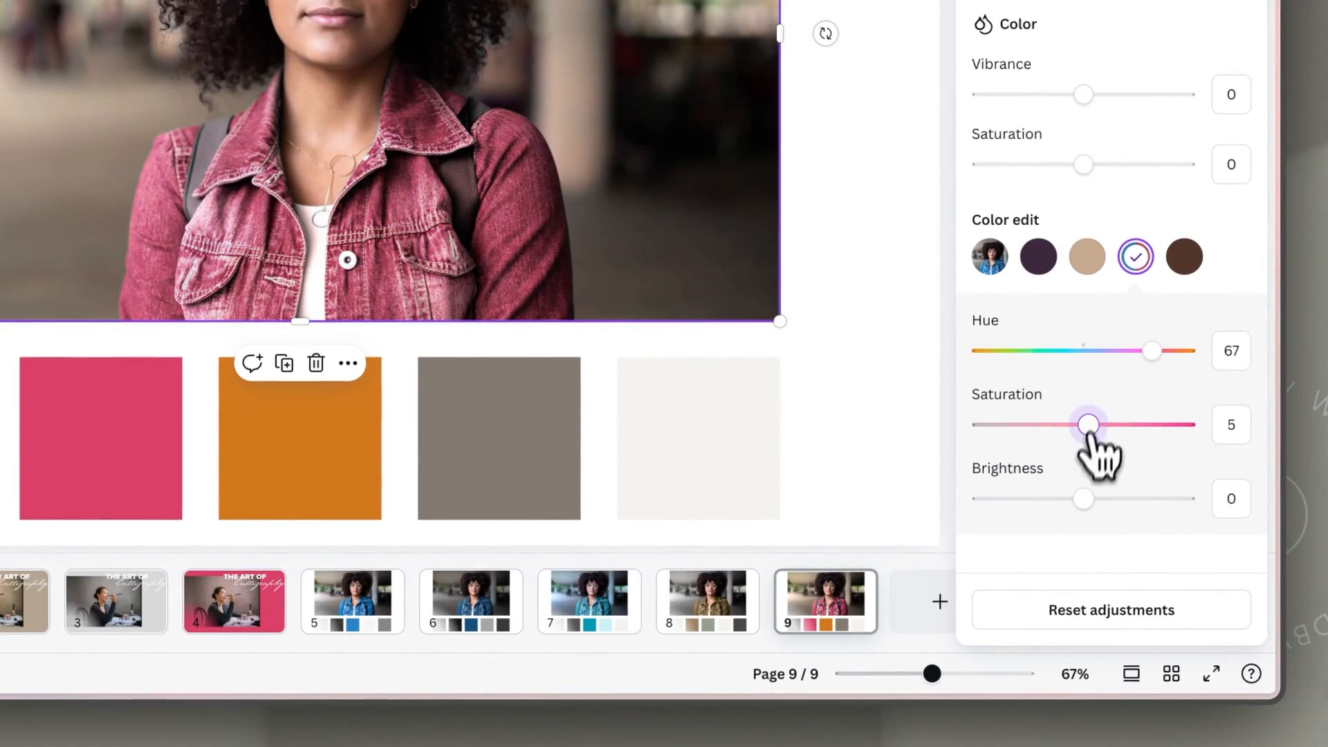
{"action": "left_click_drag", "start_coordinate": [1083, 498], "coordinate": [1105, 498]}
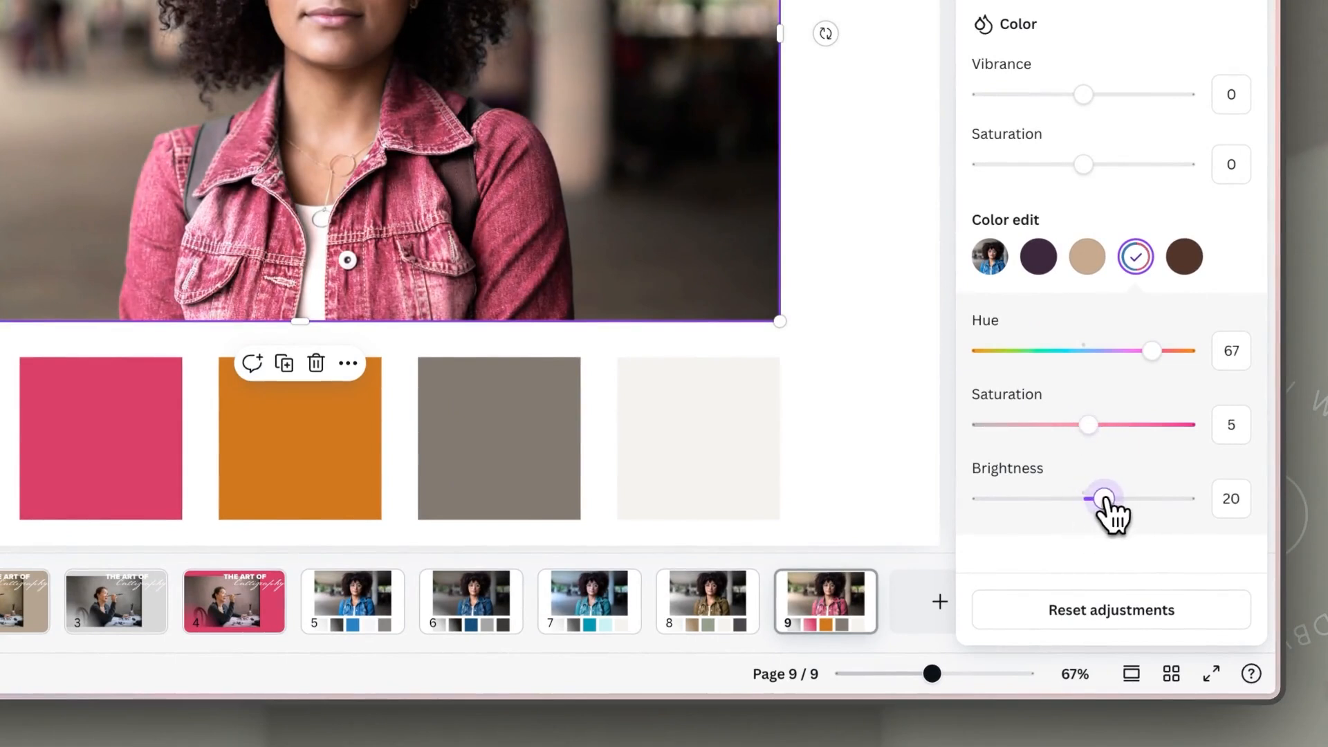
{"action": "left_click_drag", "start_coordinate": [1089, 424], "coordinate": [1093, 424]}
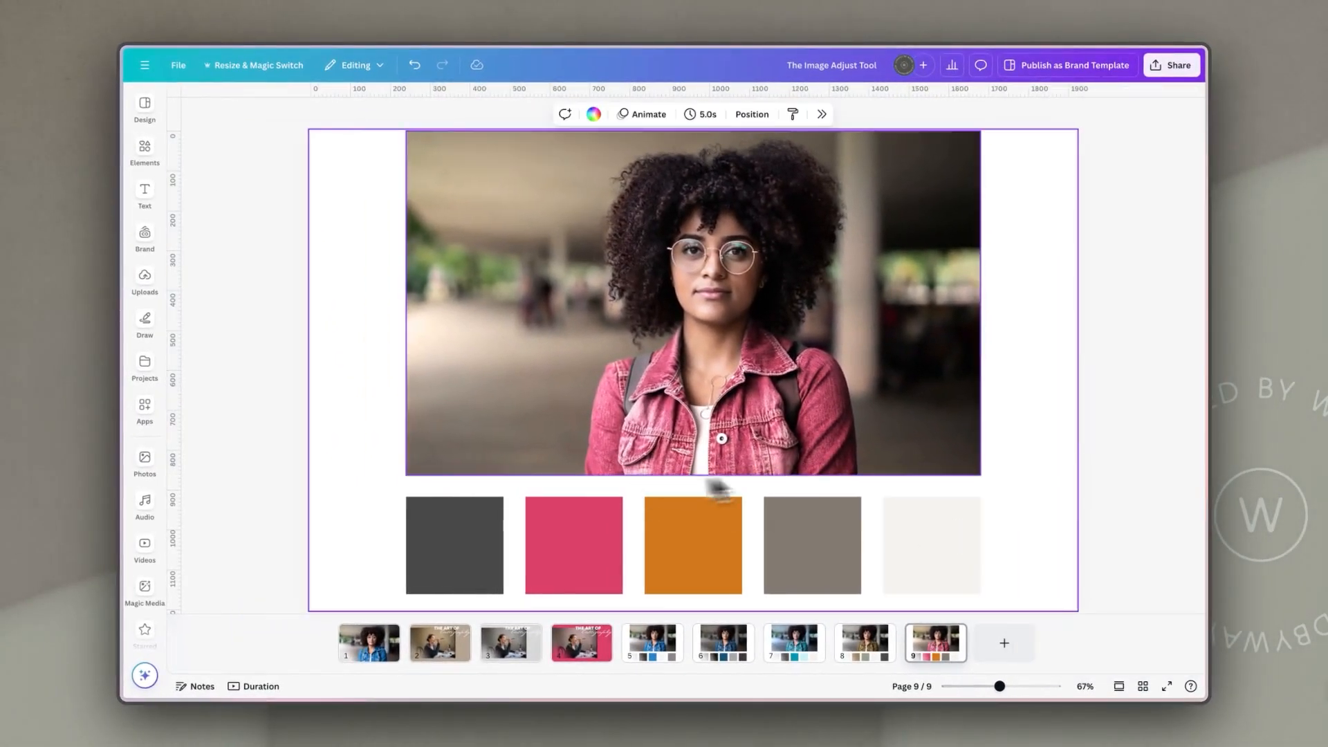
Compare the original photo on page 5 with the recolored versions on pages 6 through 9.
{"action": "left_click", "coordinate": [652, 661]}
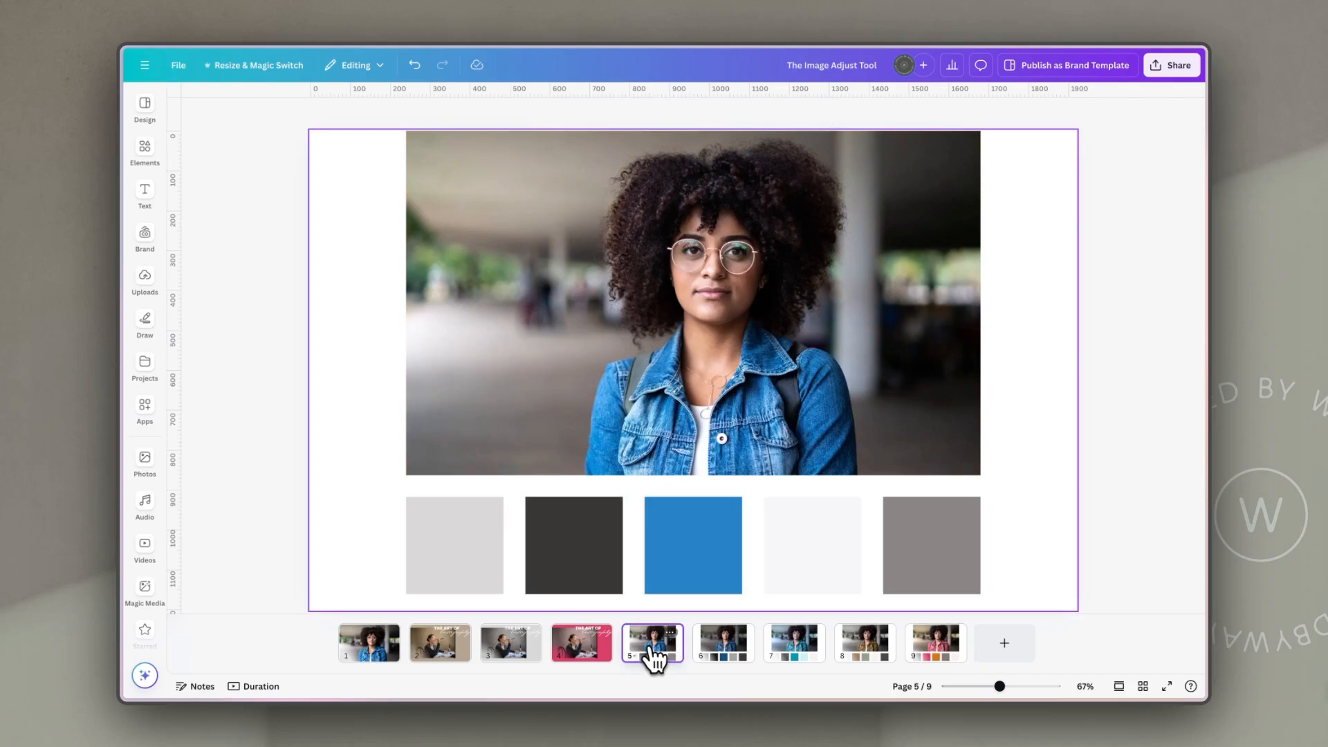
{"action": "left_click", "coordinate": [724, 653]}
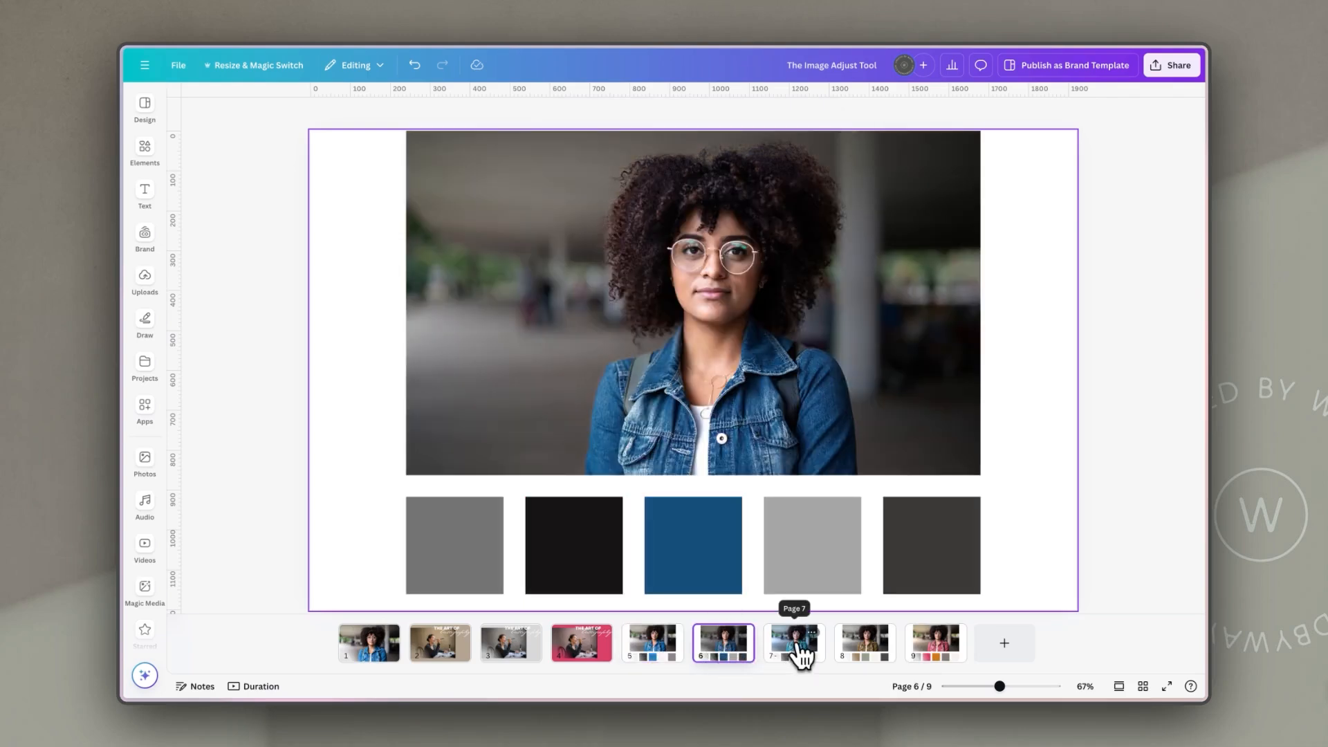
{"action": "left_click", "coordinate": [802, 654]}
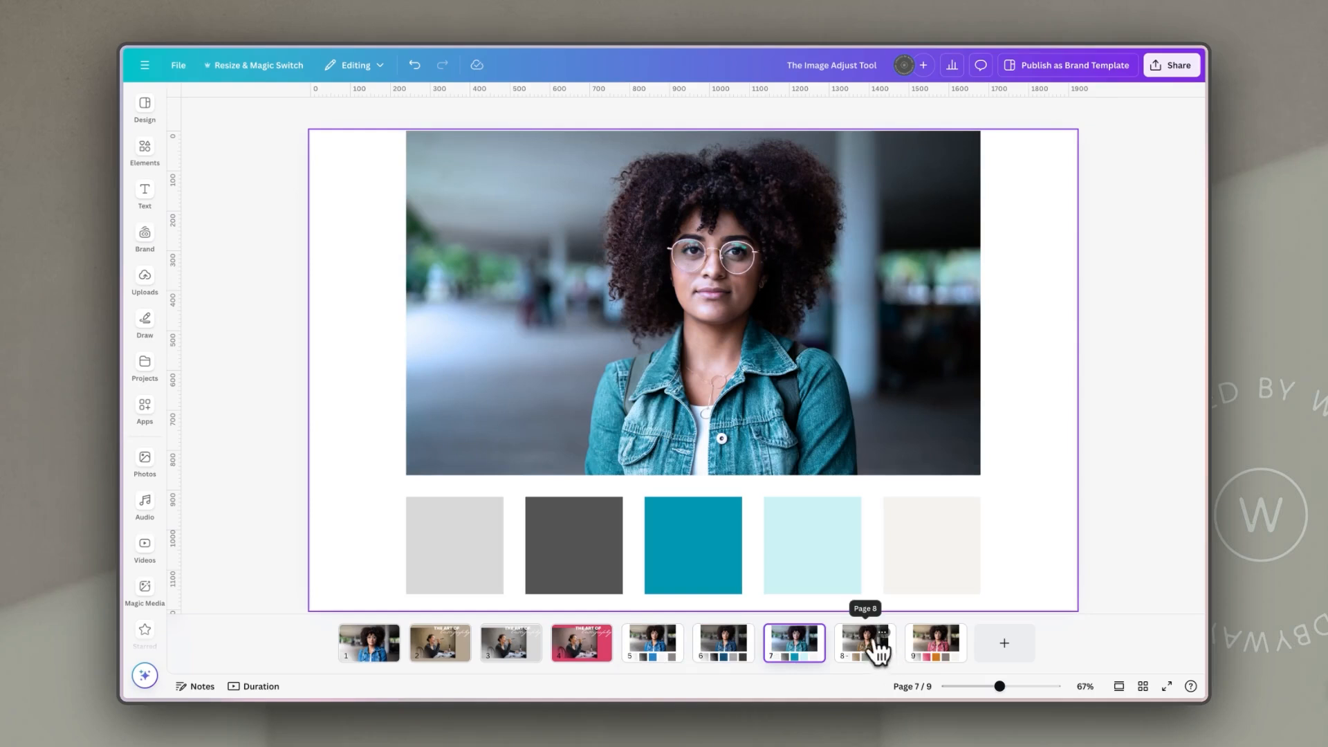
{"action": "left_click", "coordinate": [869, 654]}
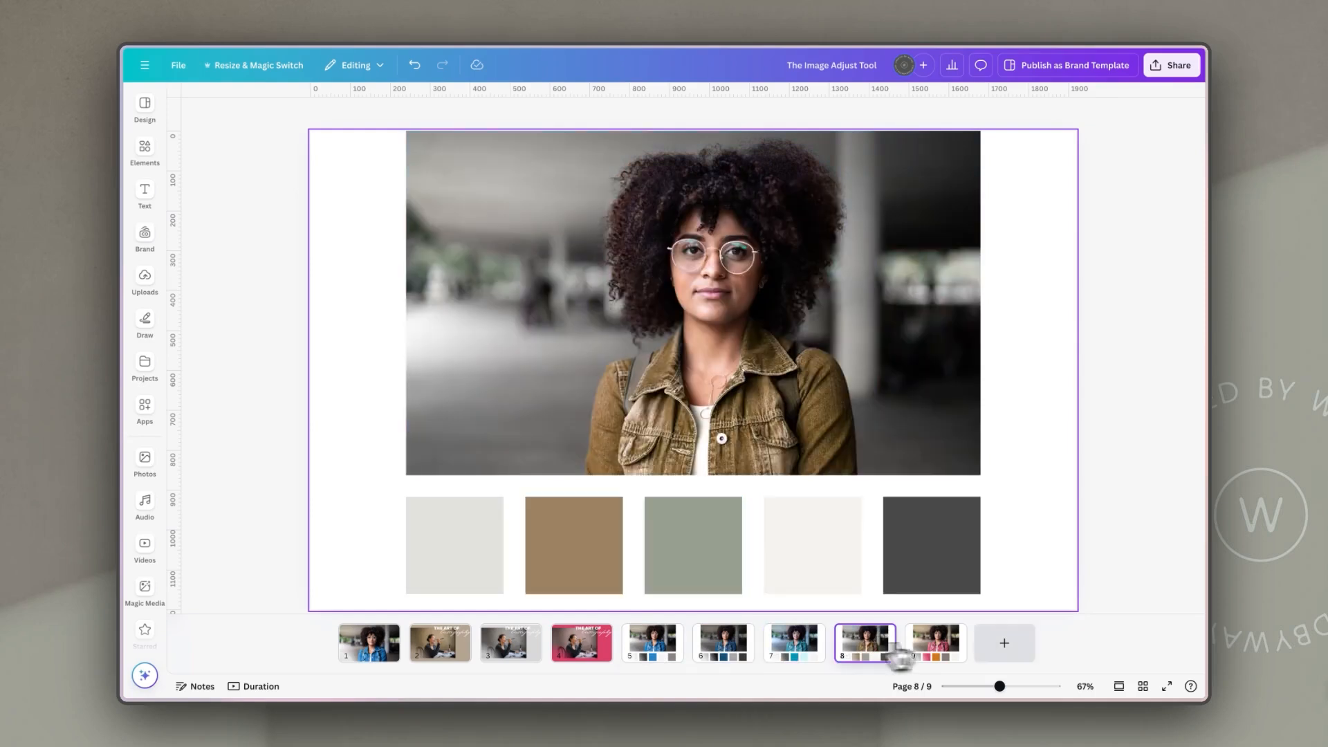
{"action": "left_click", "coordinate": [927, 654]}
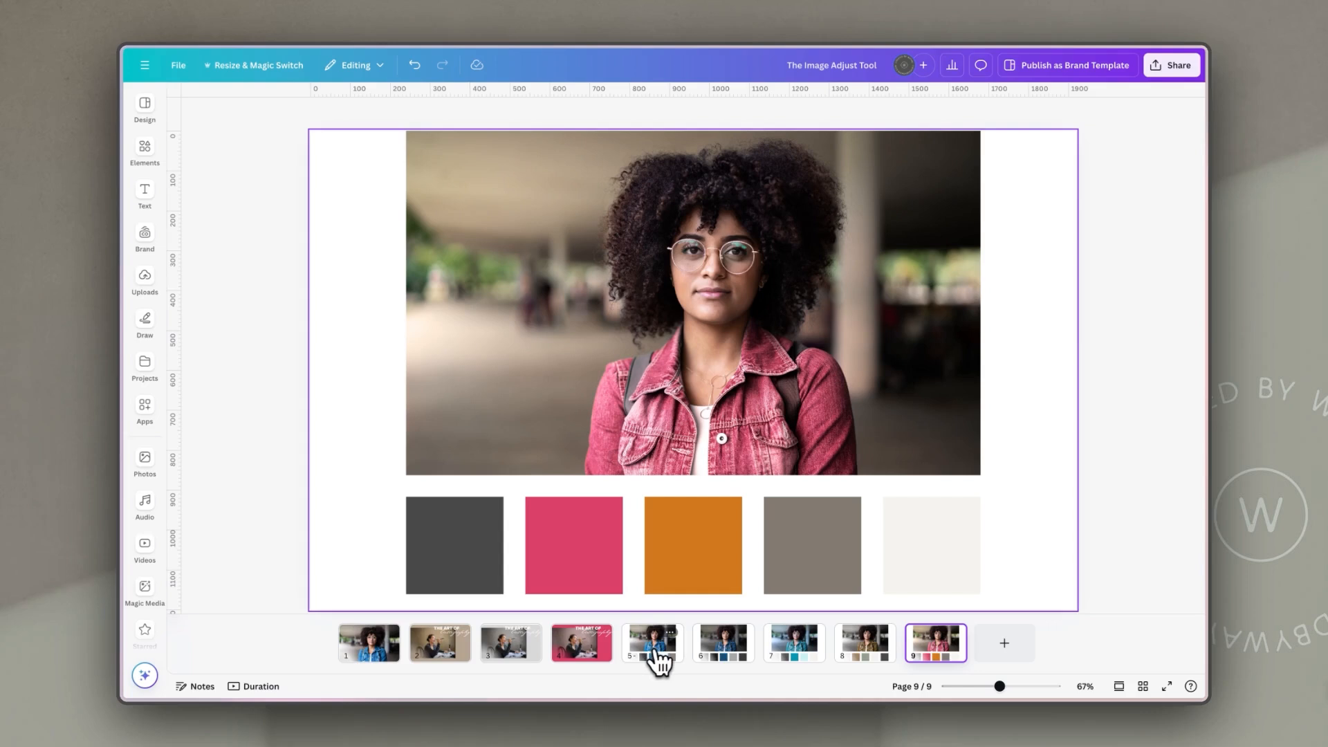
Return to page 5 and open the adjustment settings for its original portrait photo.
{"action": "left_click", "coordinate": [652, 652]}
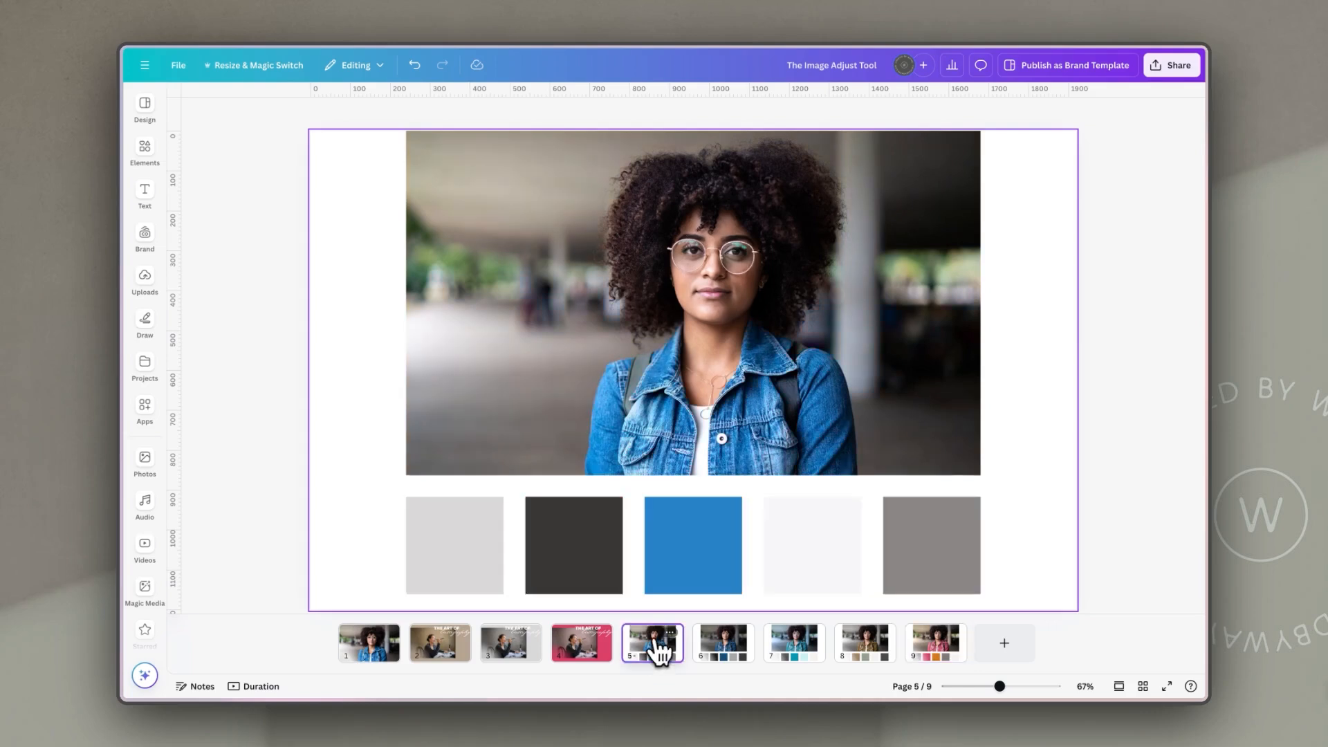
{"action": "left_click", "coordinate": [562, 138]}
{"action": "left_click", "coordinate": [495, 115]}
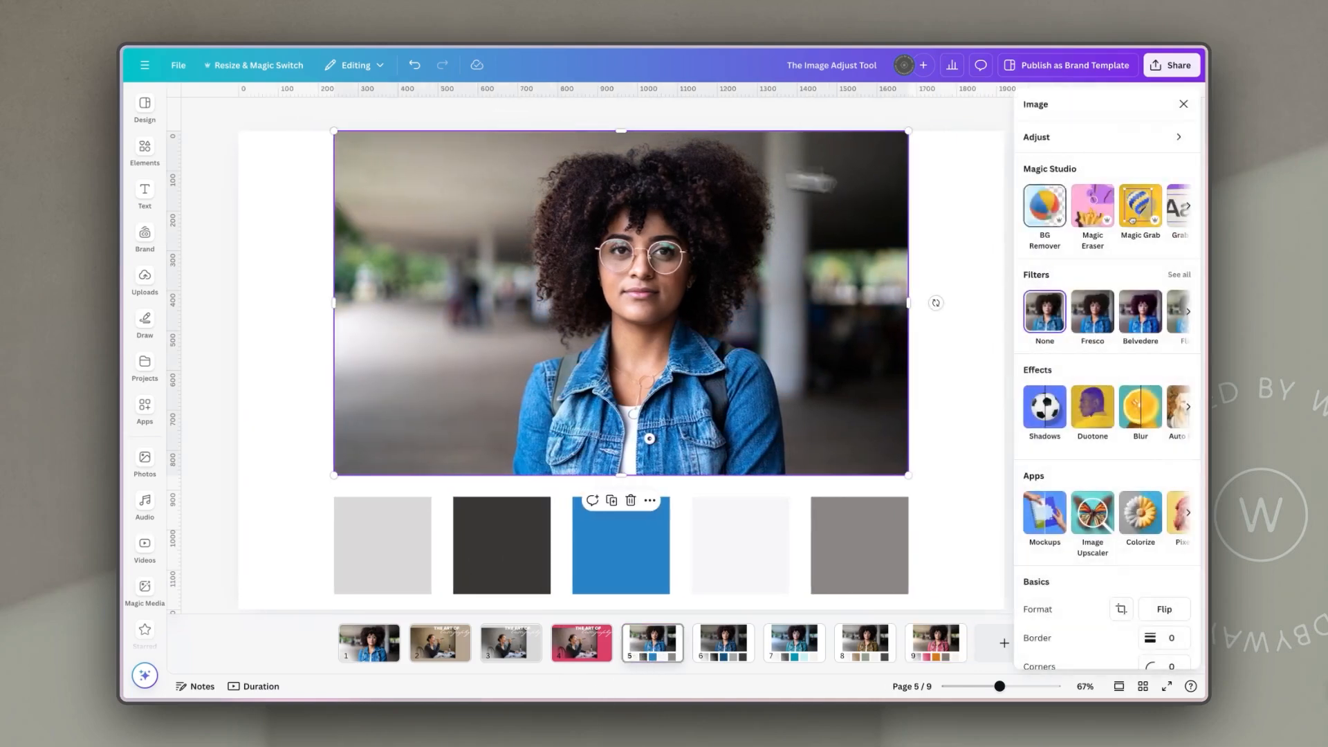
{"action": "left_click", "coordinate": [1092, 140]}
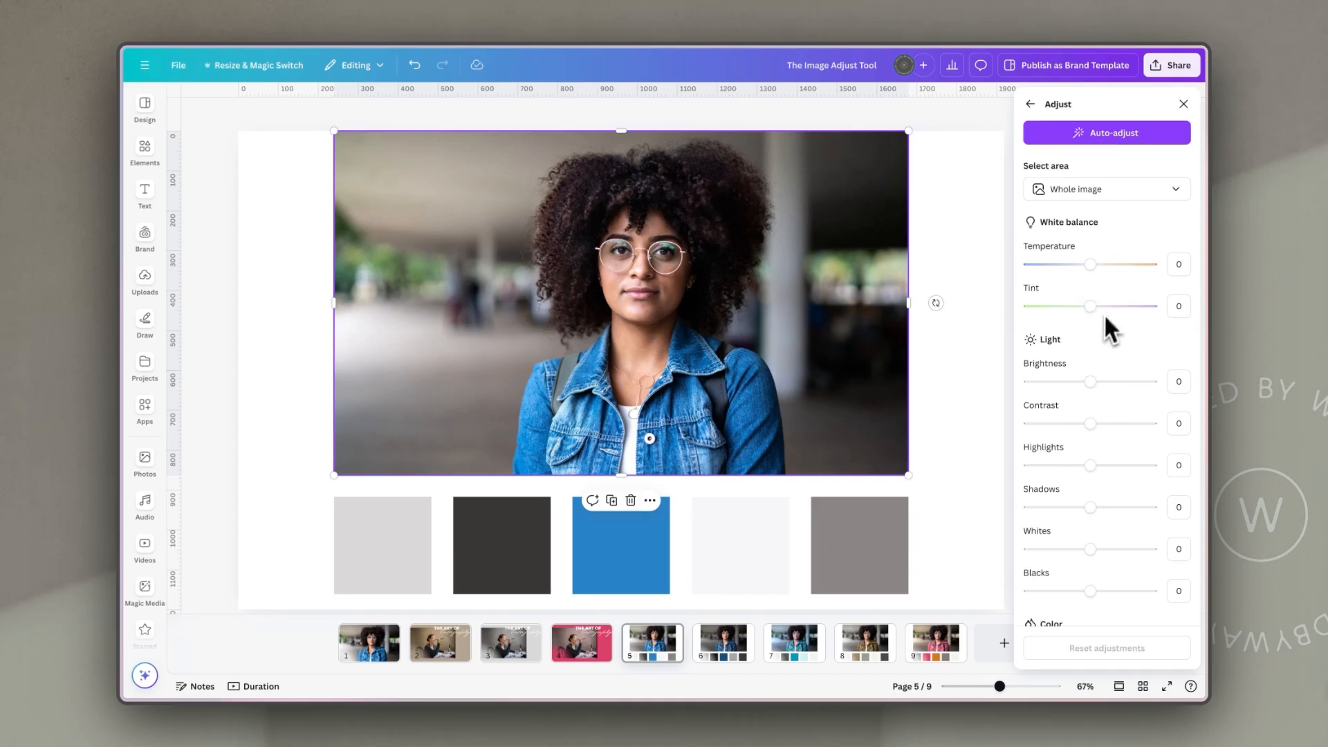